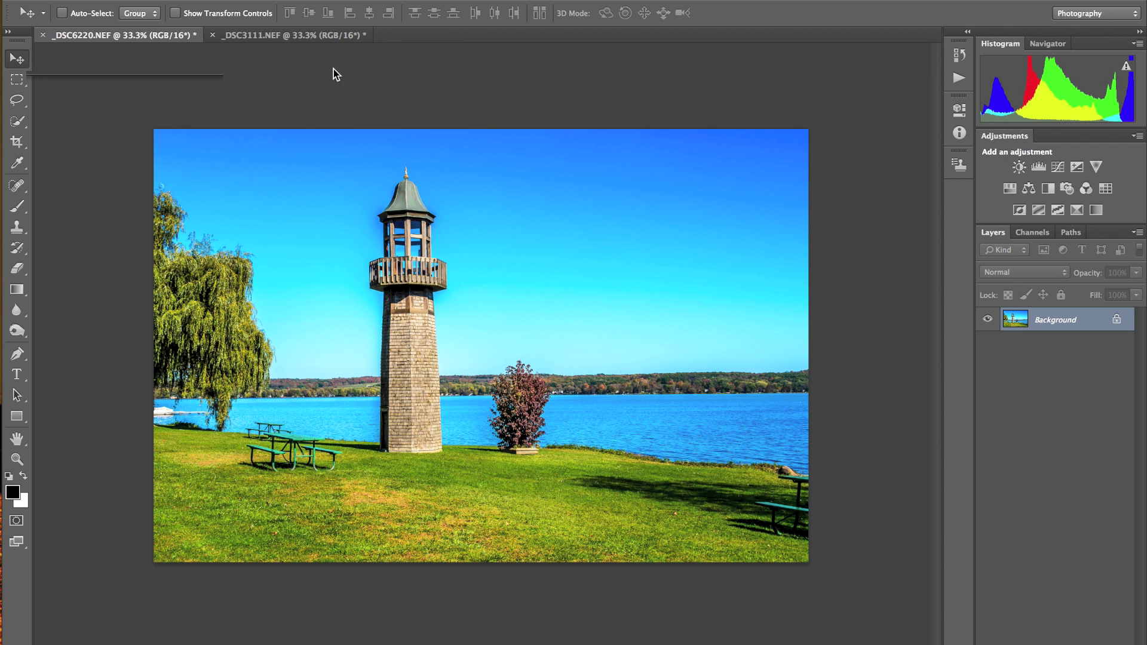
# Duplicate the Background layer in both the _DSC6220.NEF lighthouse photo and the _DSC3111.NEF cloud photo
pyautogui.click(297, 40)
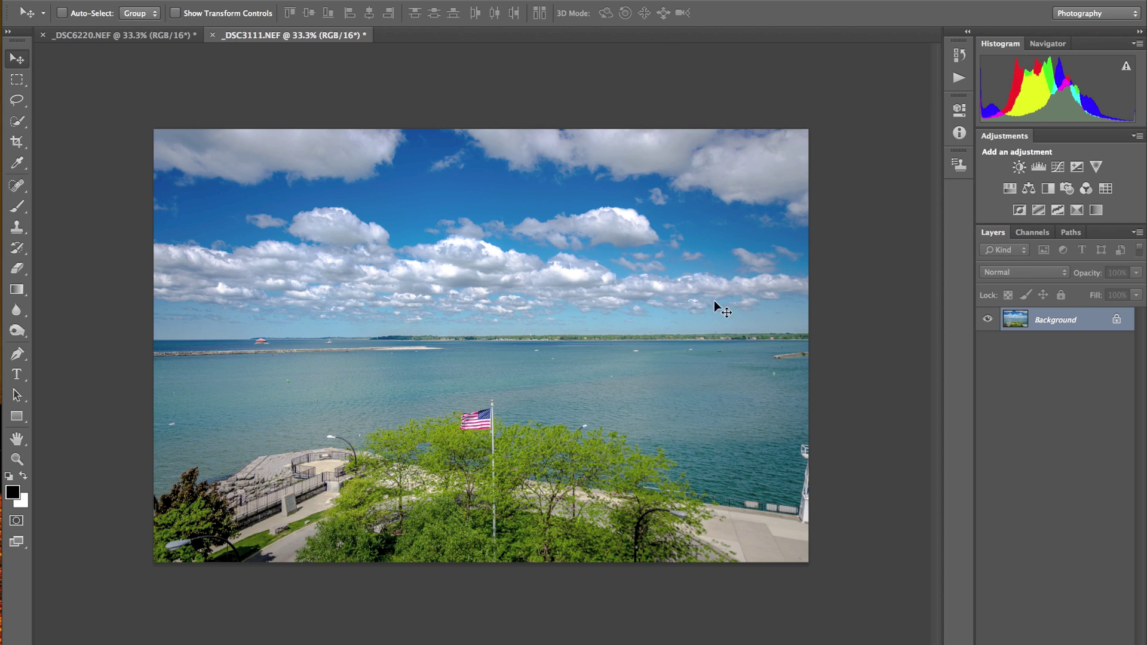
pyautogui.click(81, 34)
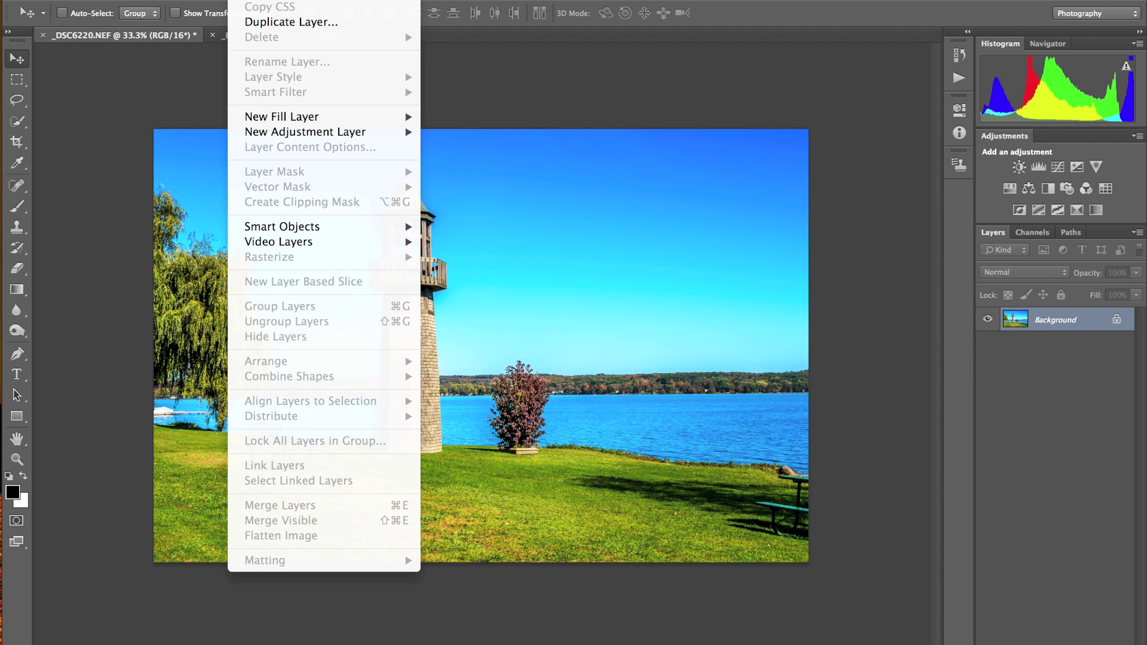
pyautogui.click(578, 85)
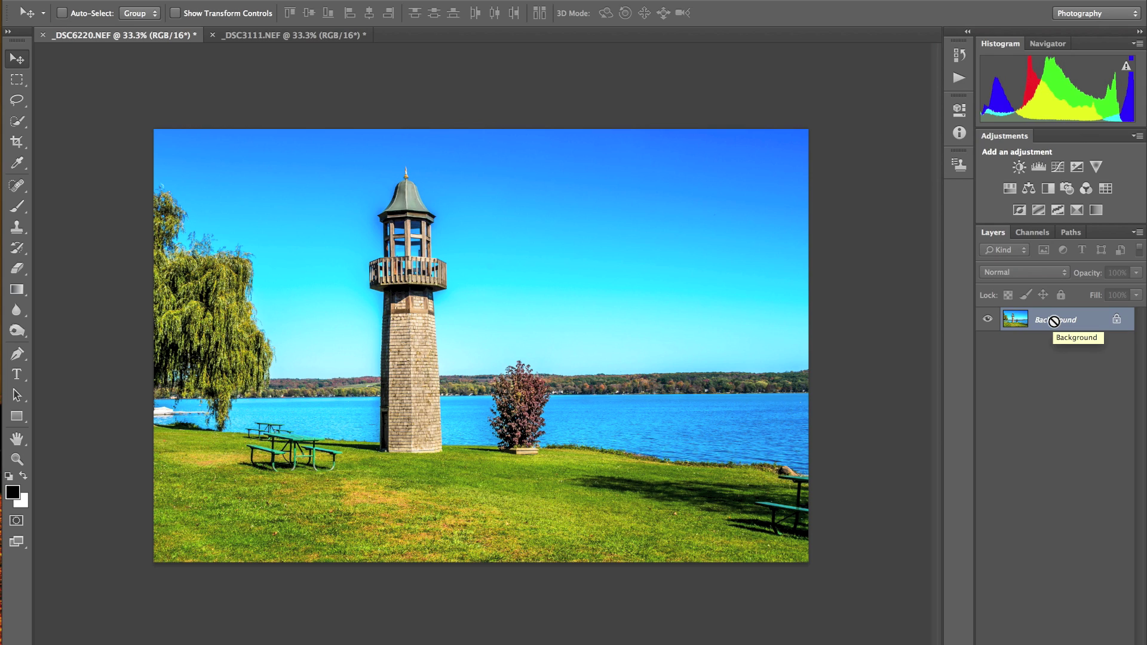
pyautogui.hotkey('ctrl', 'j')
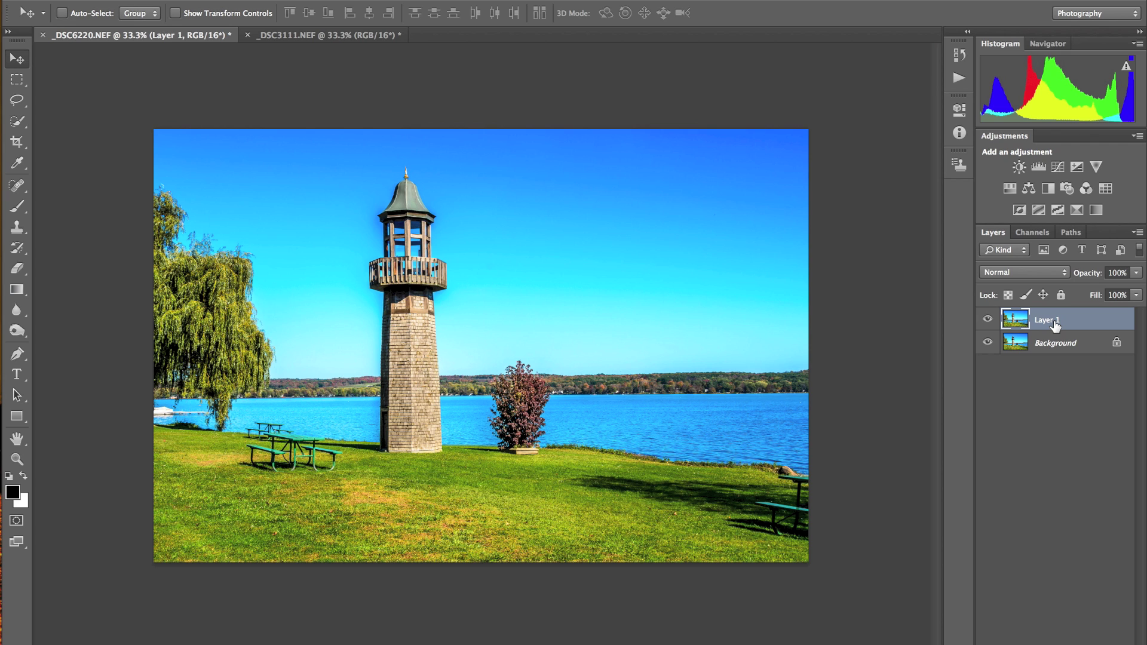
pyautogui.click(320, 34)
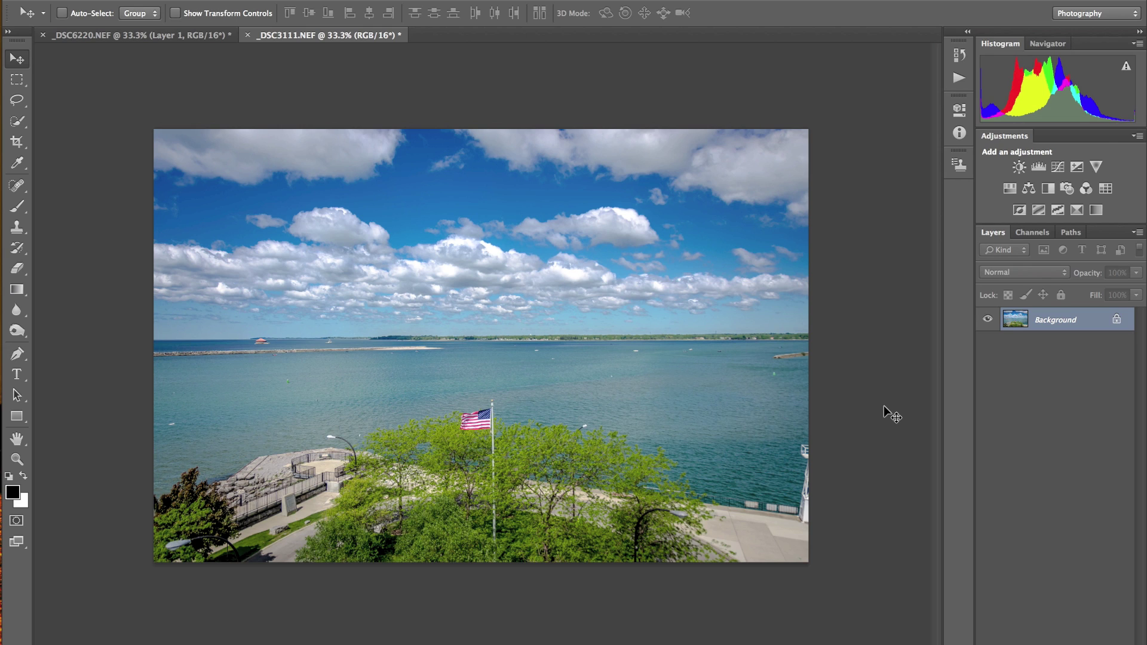
pyautogui.hotkey('ctrl', 'j')
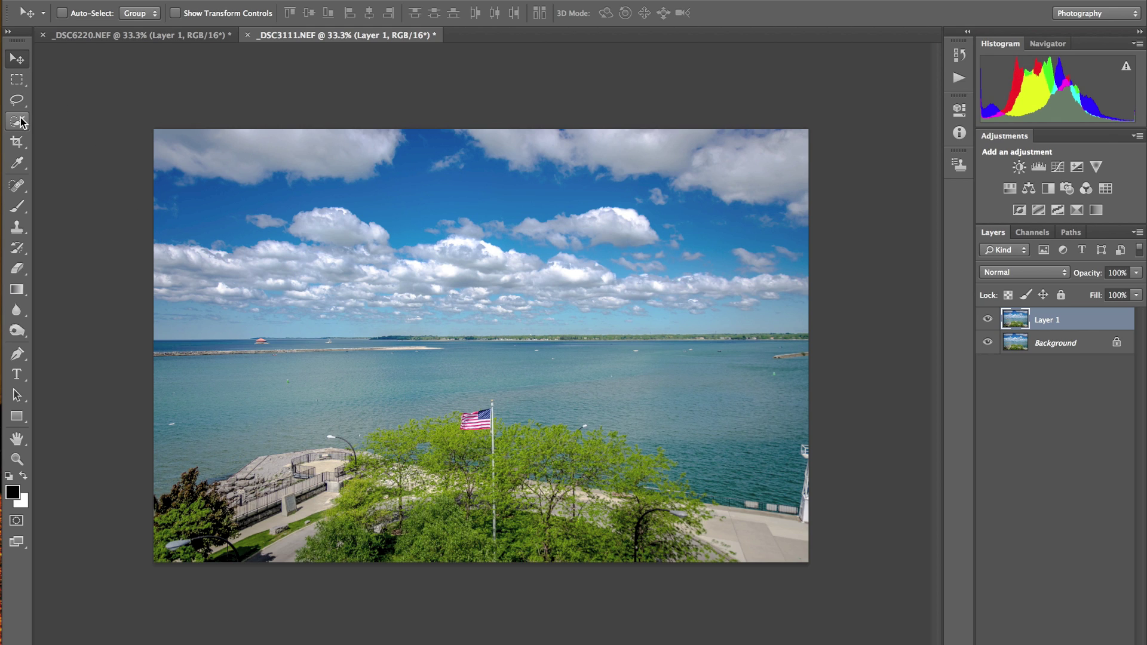
pyautogui.click(22, 85)
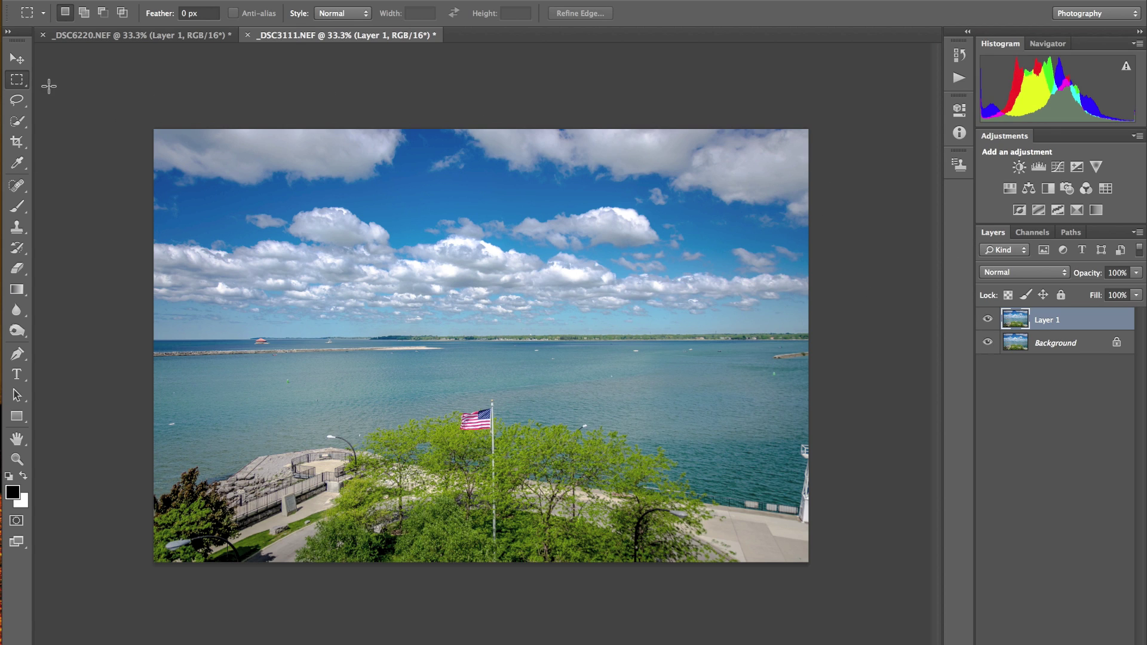
pyautogui.click(23, 79)
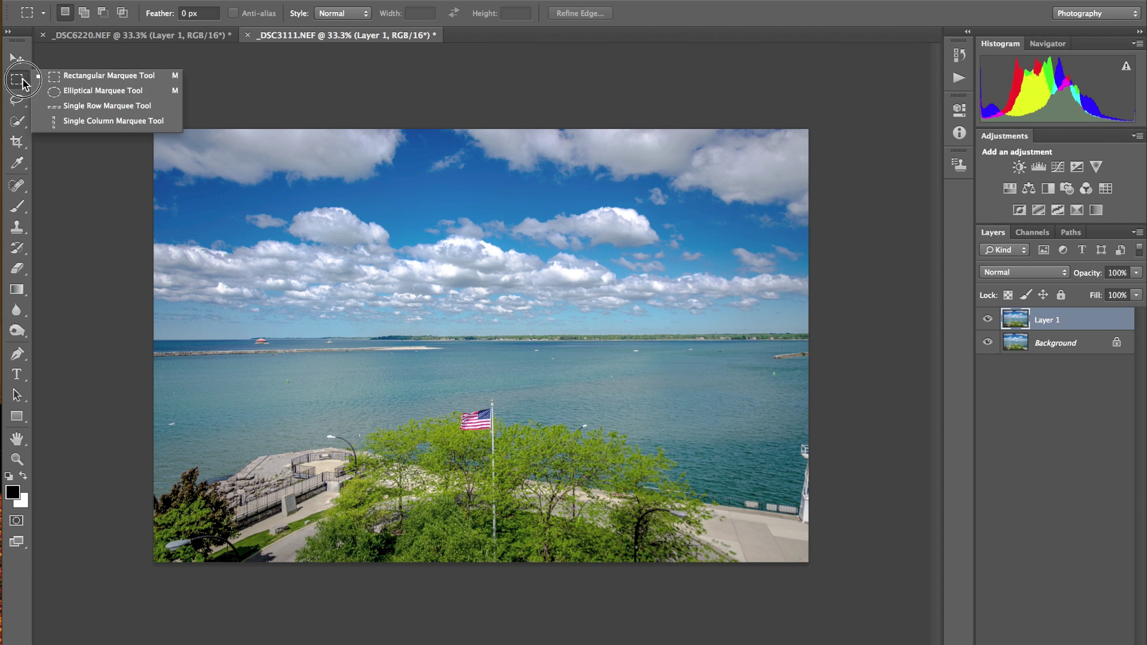
pyautogui.click(52, 92)
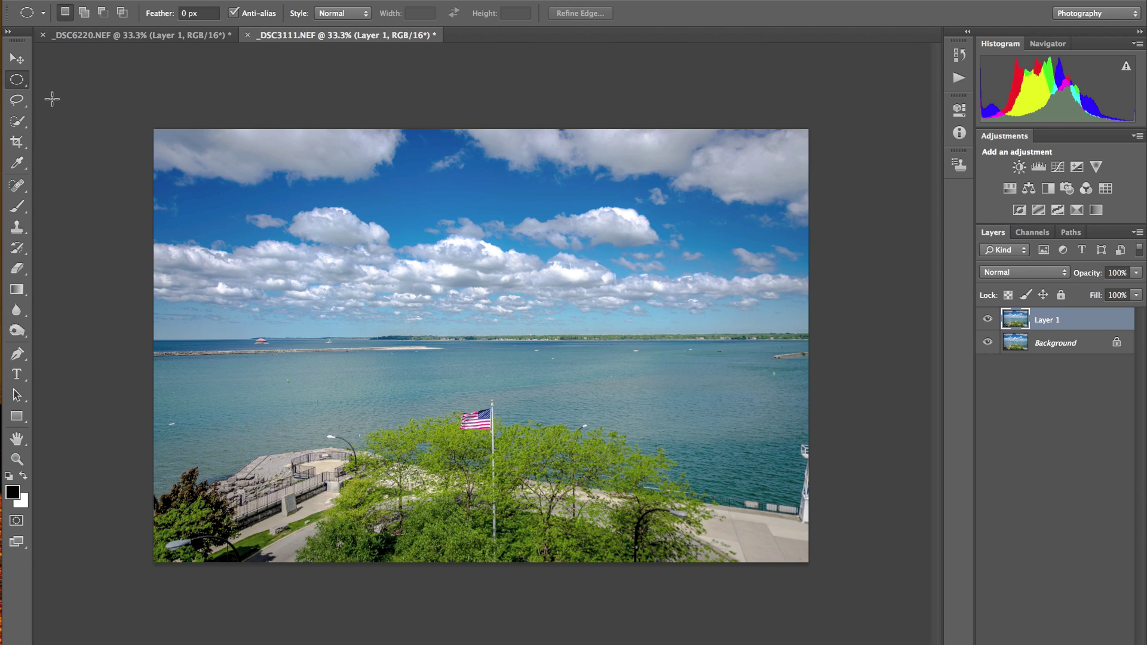
# Select the whole sky above the horizon with the Rectangular Marquee tool and copy it to a new layer
pyautogui.click(22, 80)
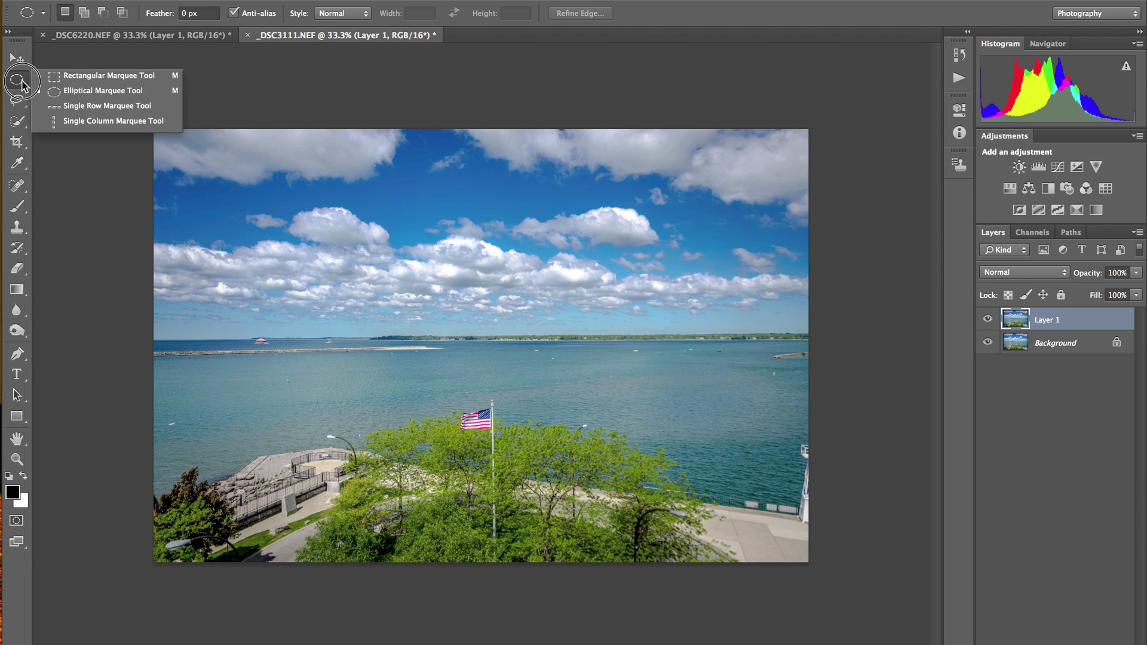
pyautogui.moveTo(26, 83); pyautogui.dragTo(76, 78)
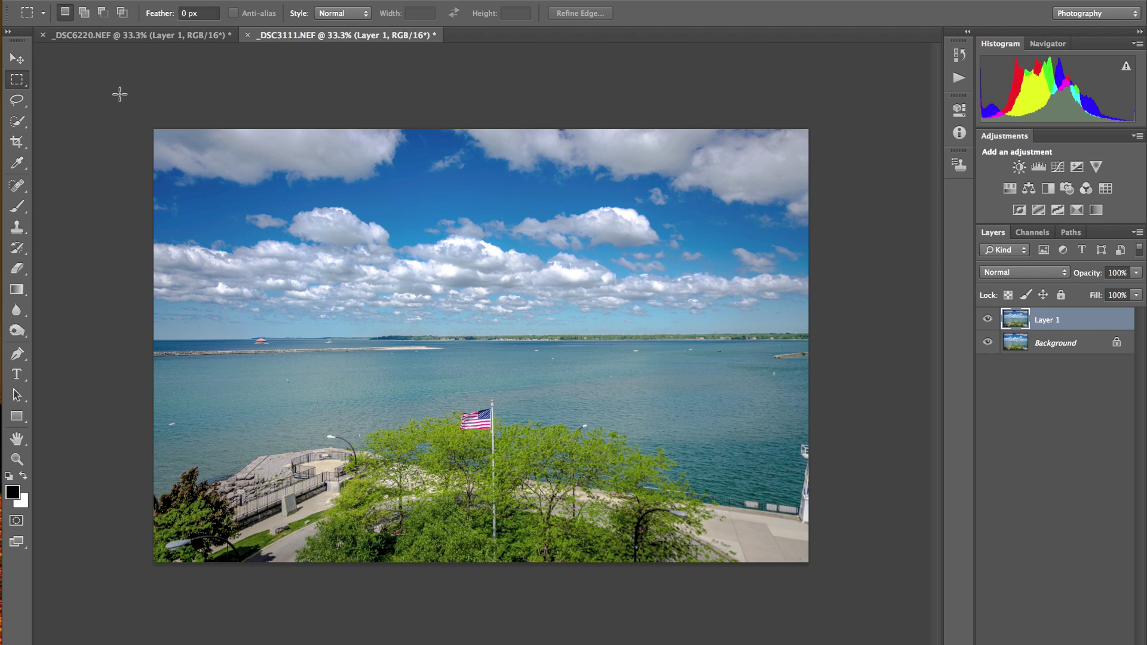
pyautogui.moveTo(119, 94); pyautogui.dragTo(836, 332)
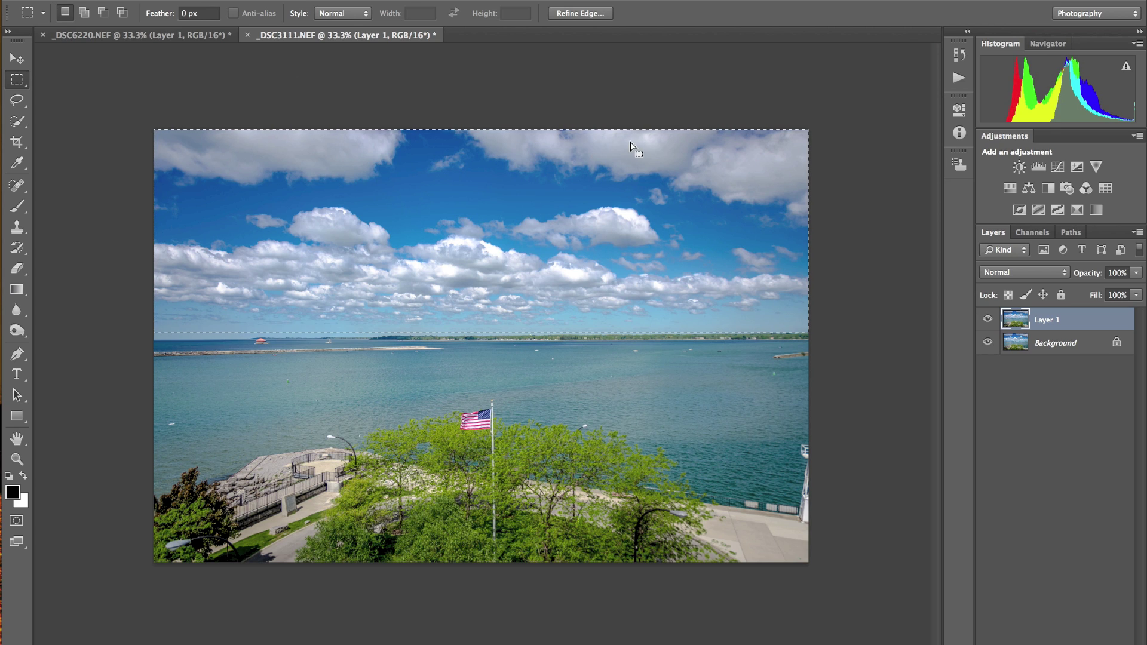
pyautogui.hotkey('ctrl', 'j')
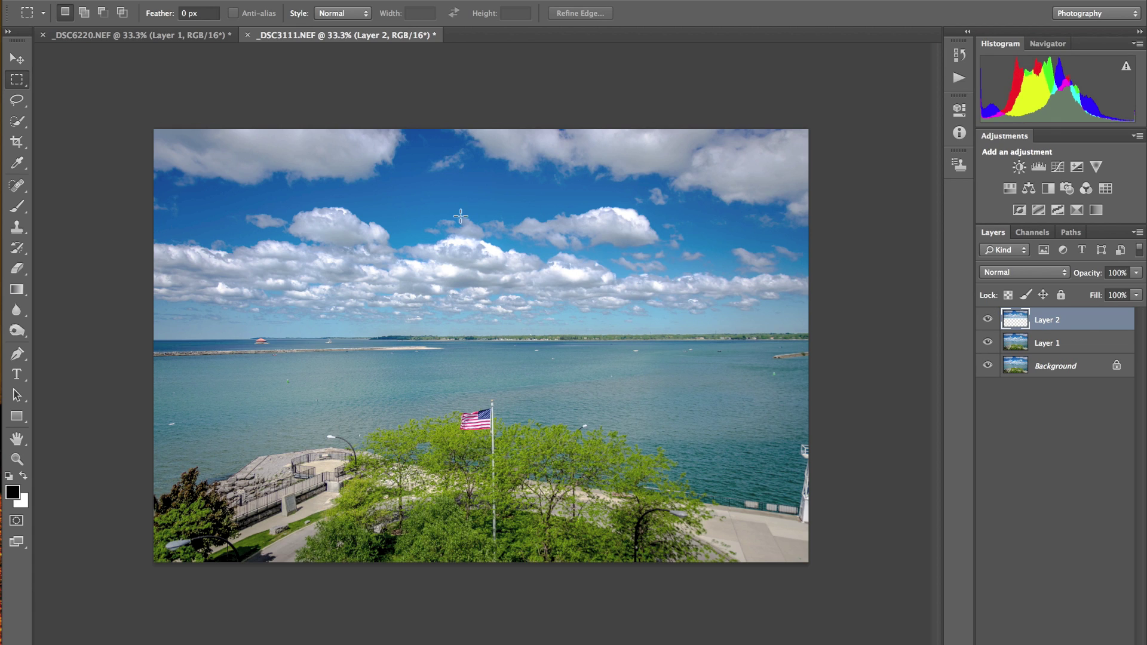
# Move the copied cloud sky layer into the _DSC6220.NEF document, aligned with the upper edge of the photo
pyautogui.click(18, 63)
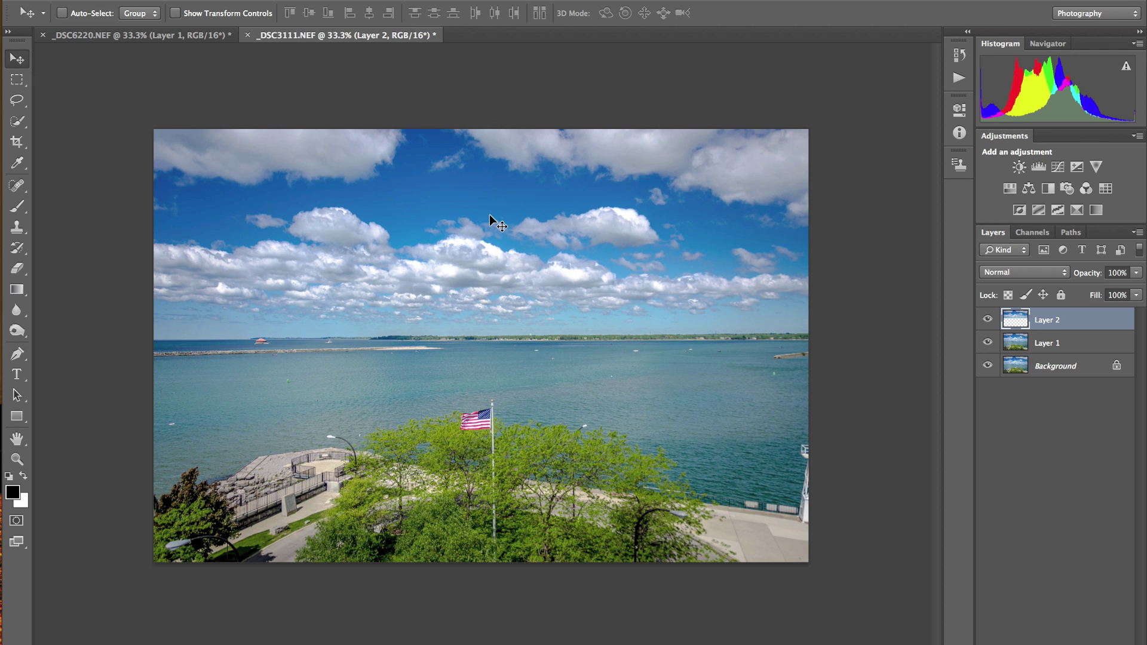
pyautogui.moveTo(489, 214); pyautogui.dragTo(512, 247)
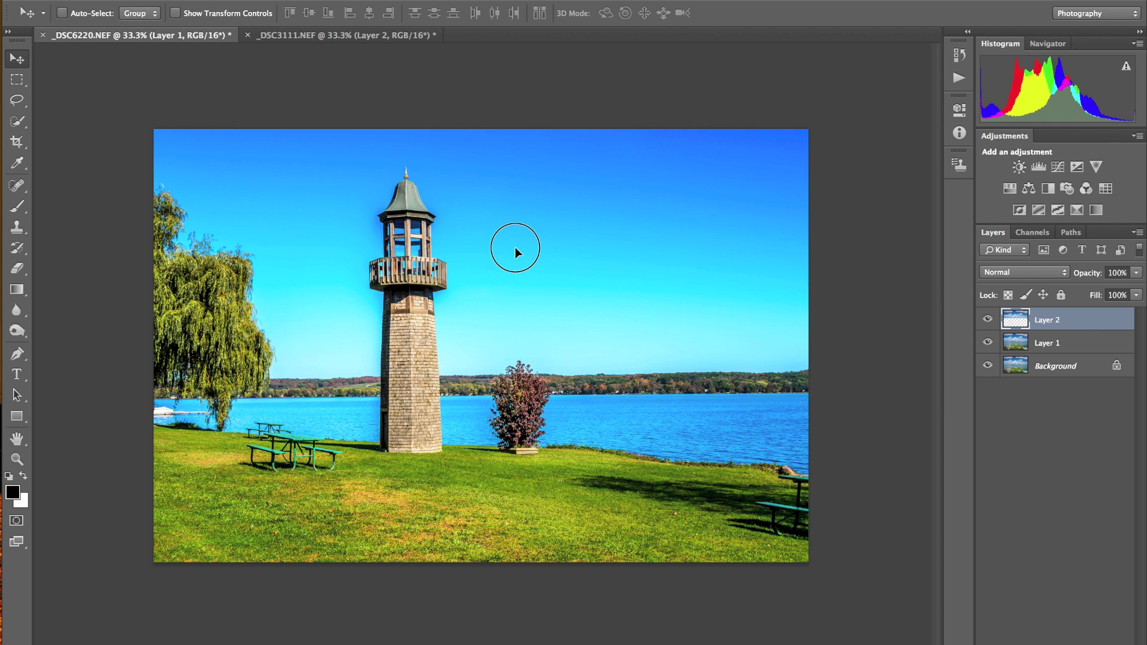
pyautogui.moveTo(515, 246); pyautogui.dragTo(514, 246)
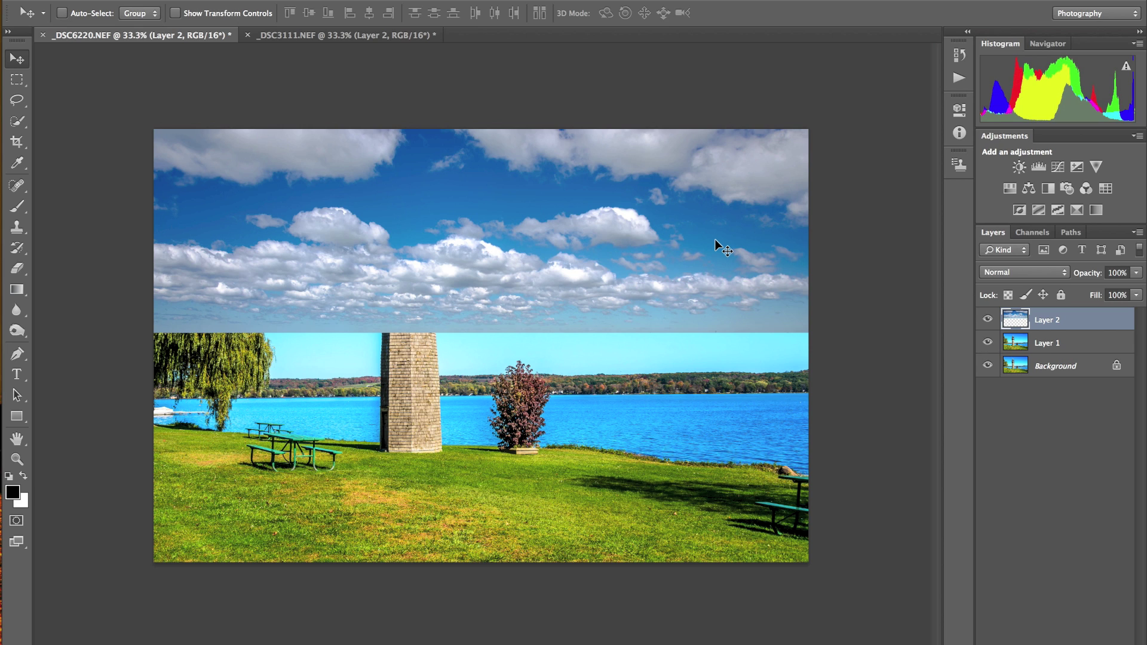
# Free Transform the sky layer, stretching it downward to 123.83% height so it reaches the distant shoreline
pyautogui.click(182, 1)
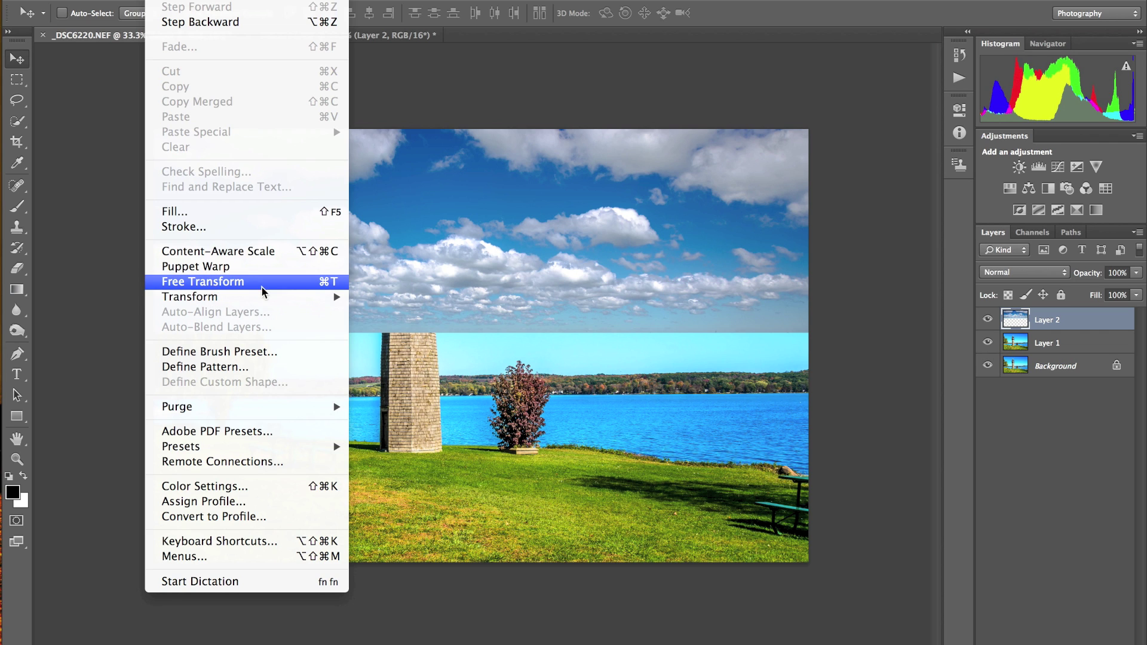
pyautogui.click(324, 283)
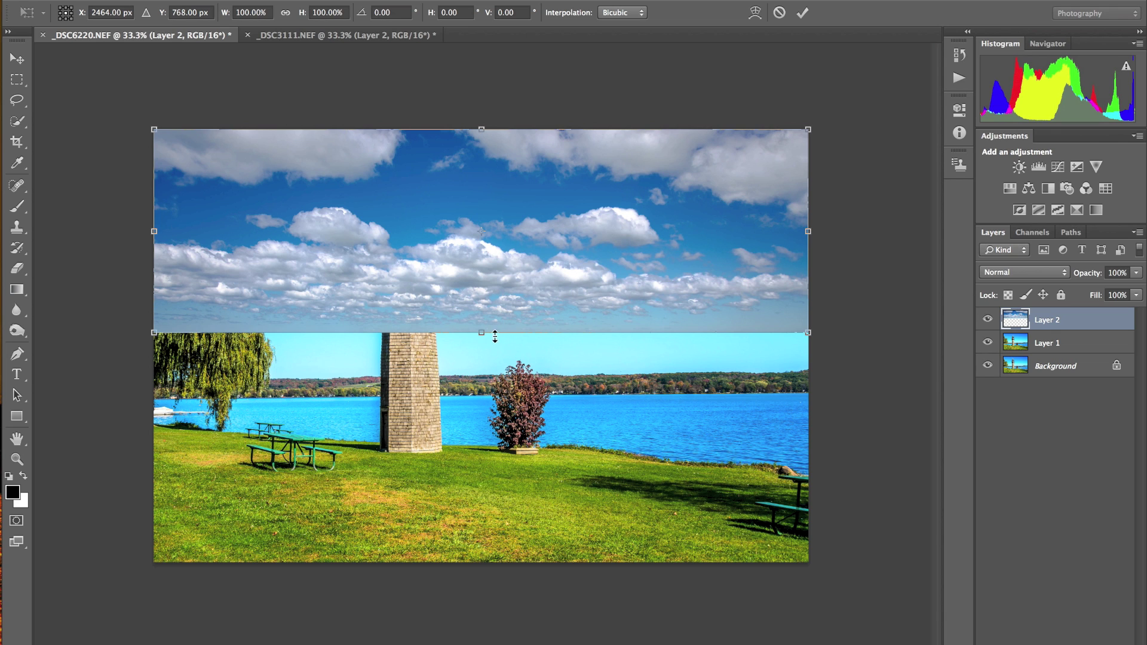
pyautogui.moveTo(482, 332); pyautogui.dragTo(484, 380)
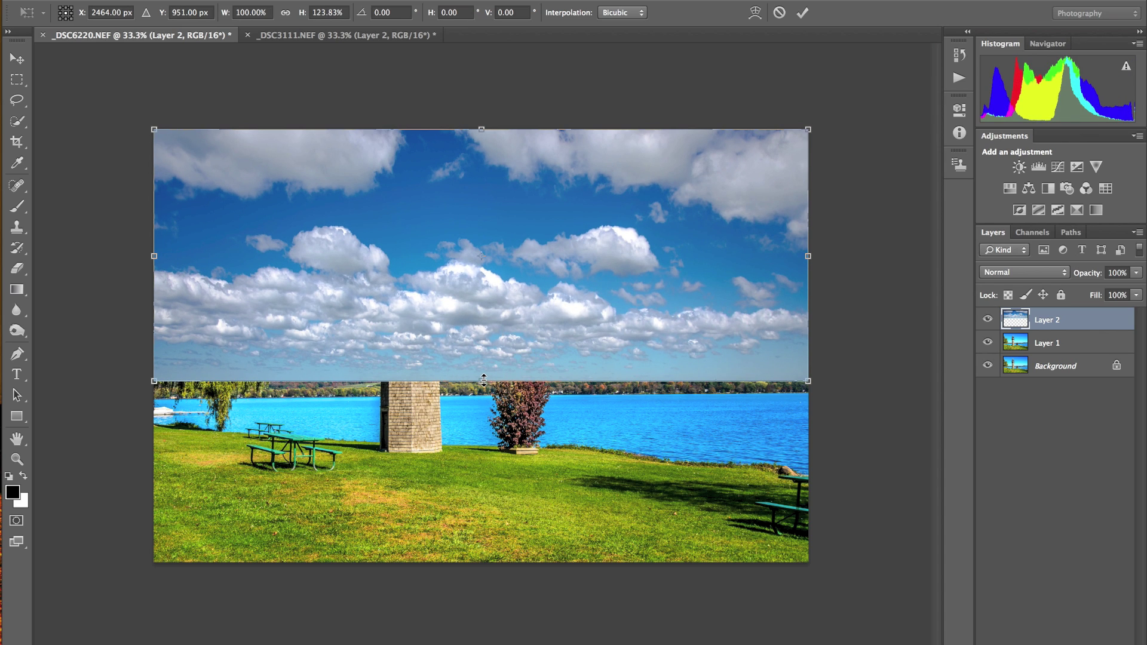
pyautogui.click(803, 13)
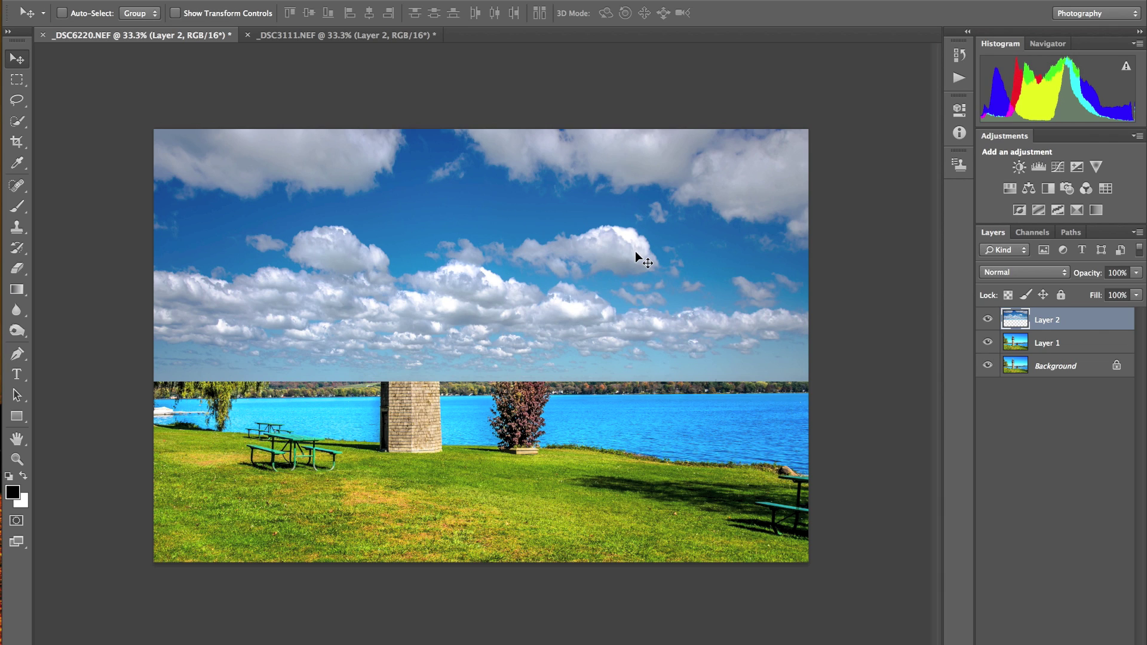
# Move the lighthouse copy, Layer 1, above the sky layer and set Layer 2's blend mode to Screen
pyautogui.click(1011, 345)
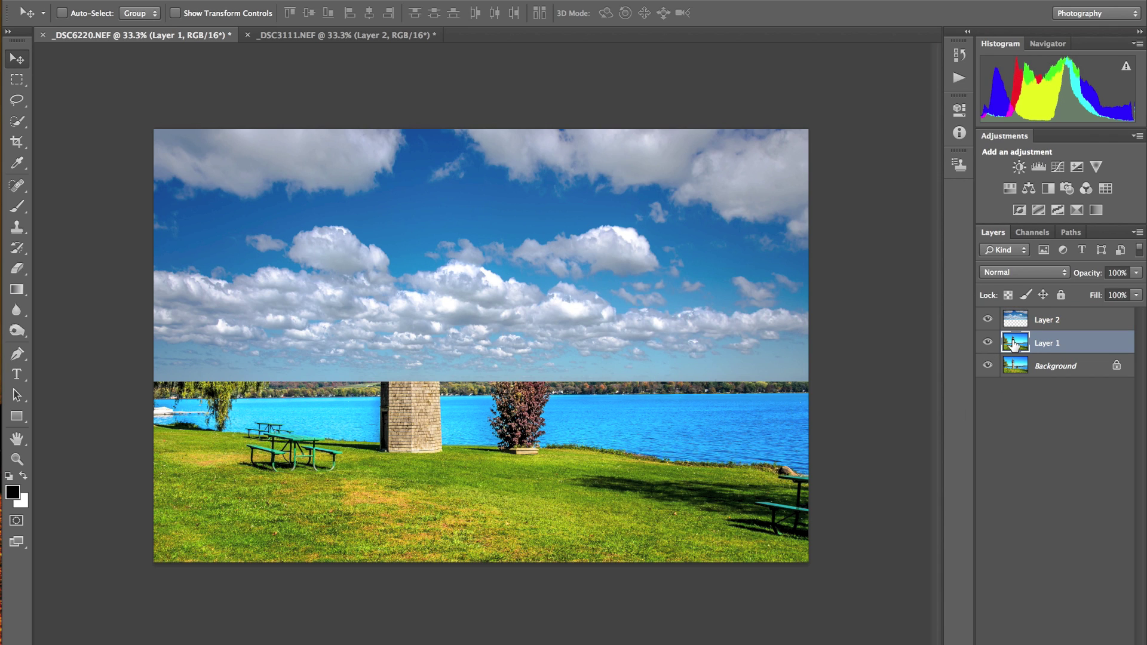
pyautogui.moveTo(1013, 345); pyautogui.dragTo(1016, 319)
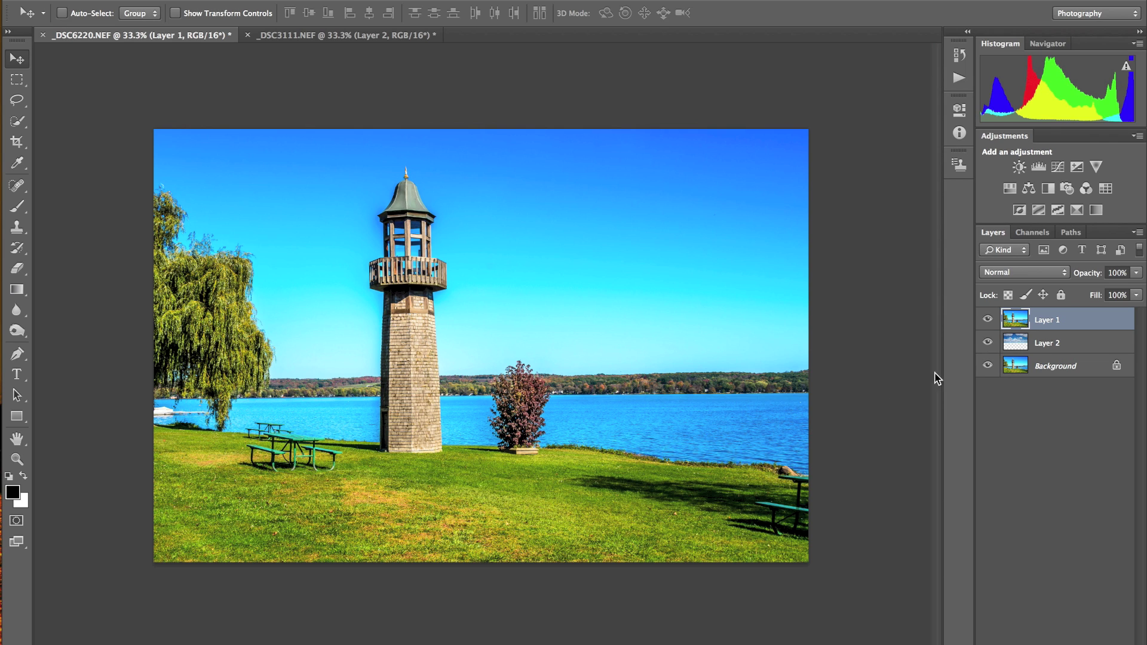
pyautogui.click(1019, 344)
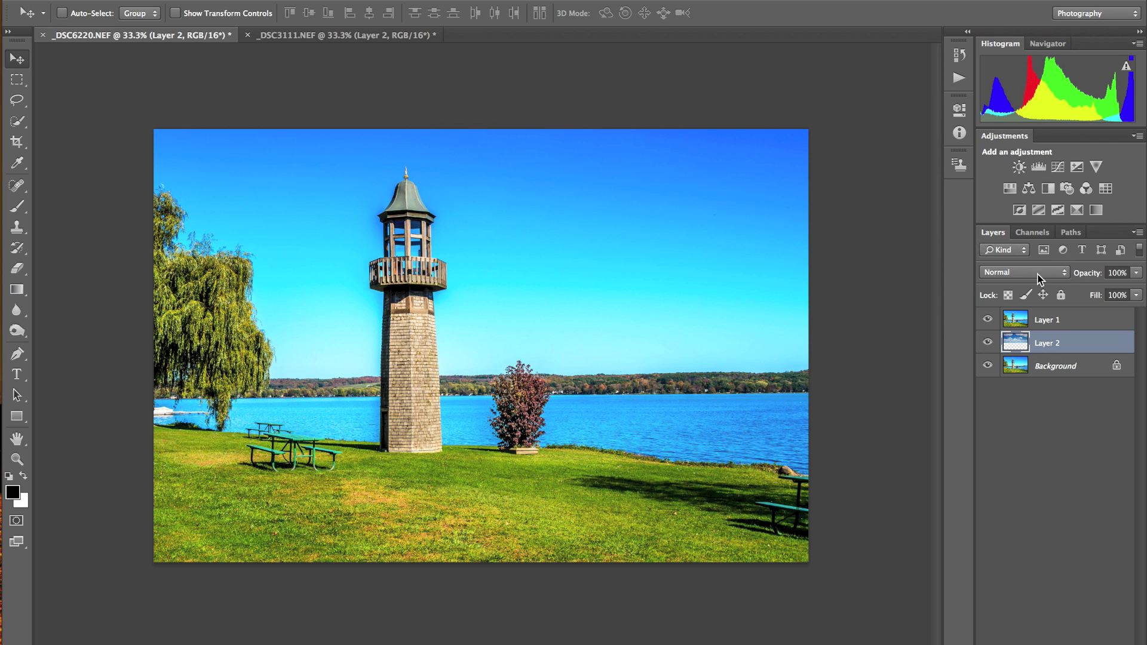
pyautogui.click(1062, 278)
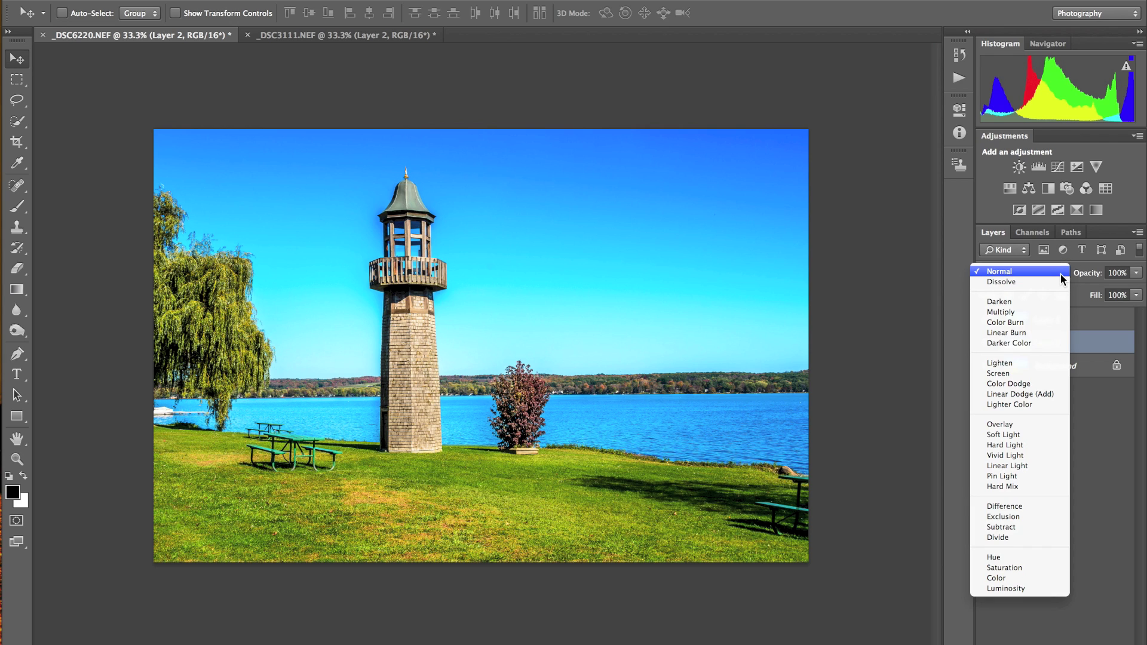
pyautogui.click(1010, 374)
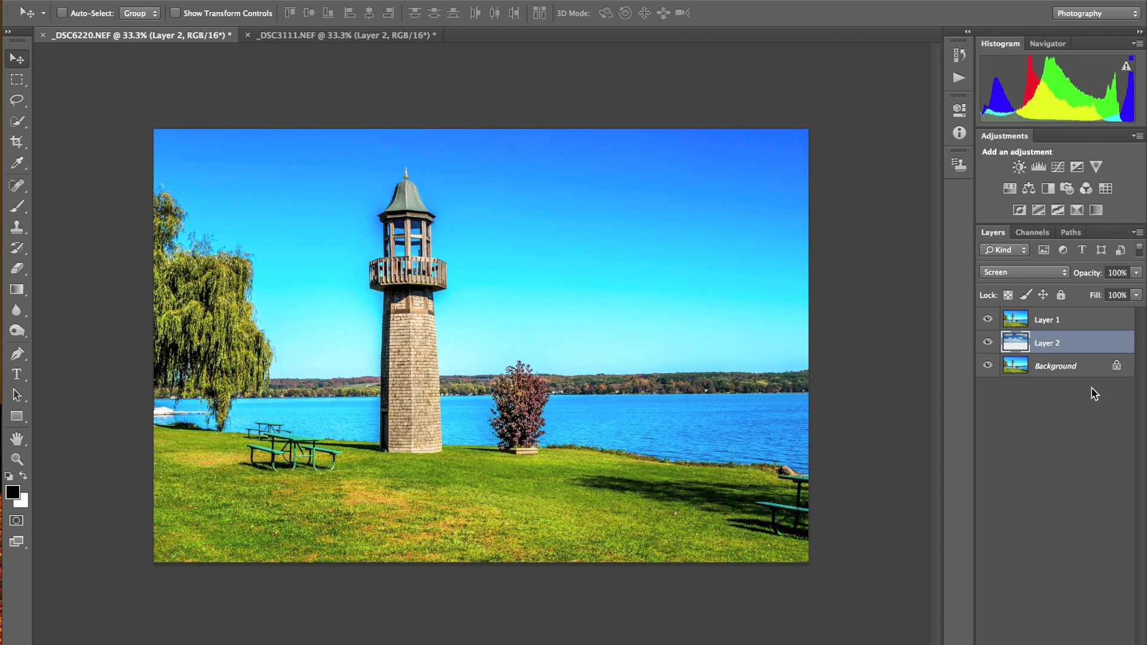
pyautogui.click(1047, 272)
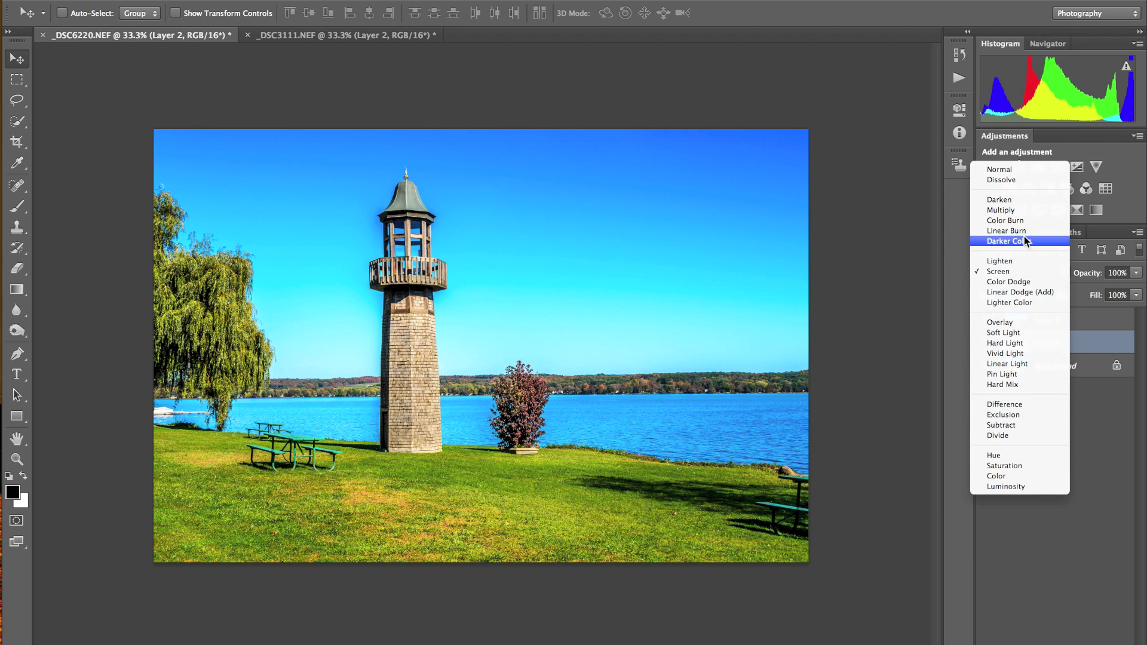
pyautogui.click(1002, 271)
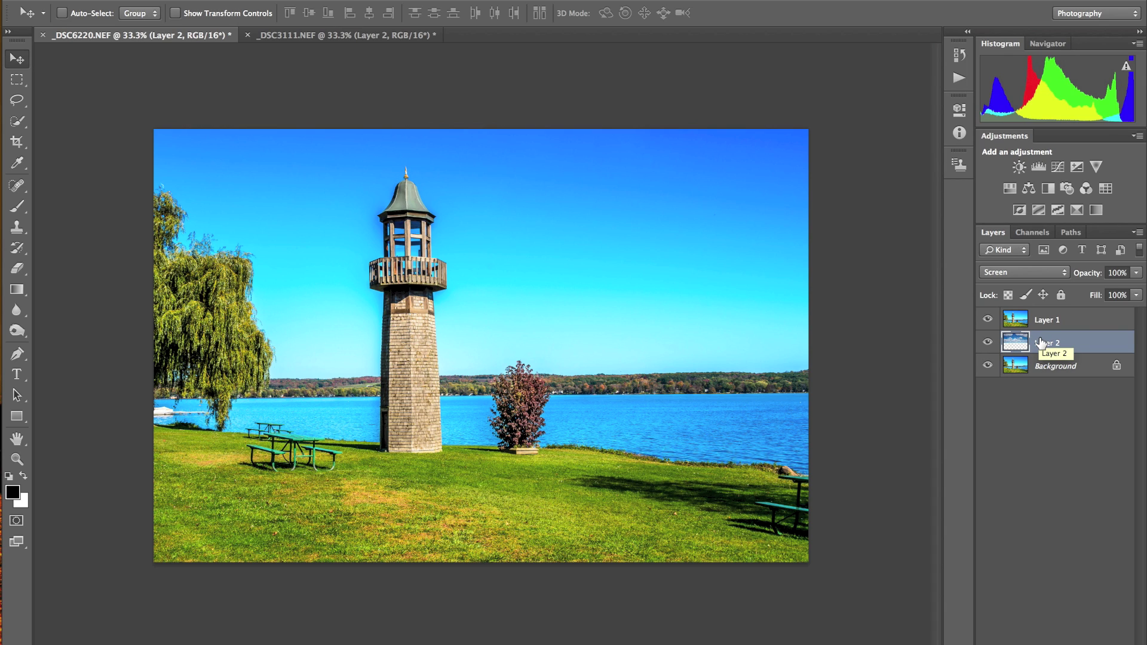
# Set the blend mode of the lighthouse copy, Layer 1, to Darken
pyautogui.click(1026, 322)
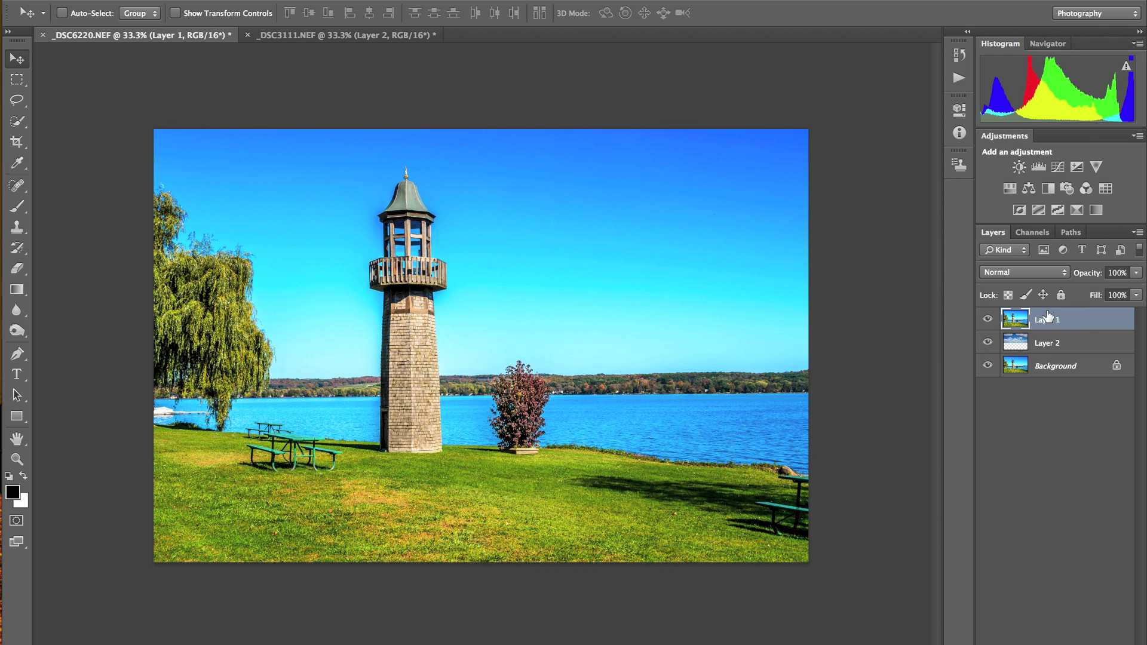
pyautogui.click(1023, 273)
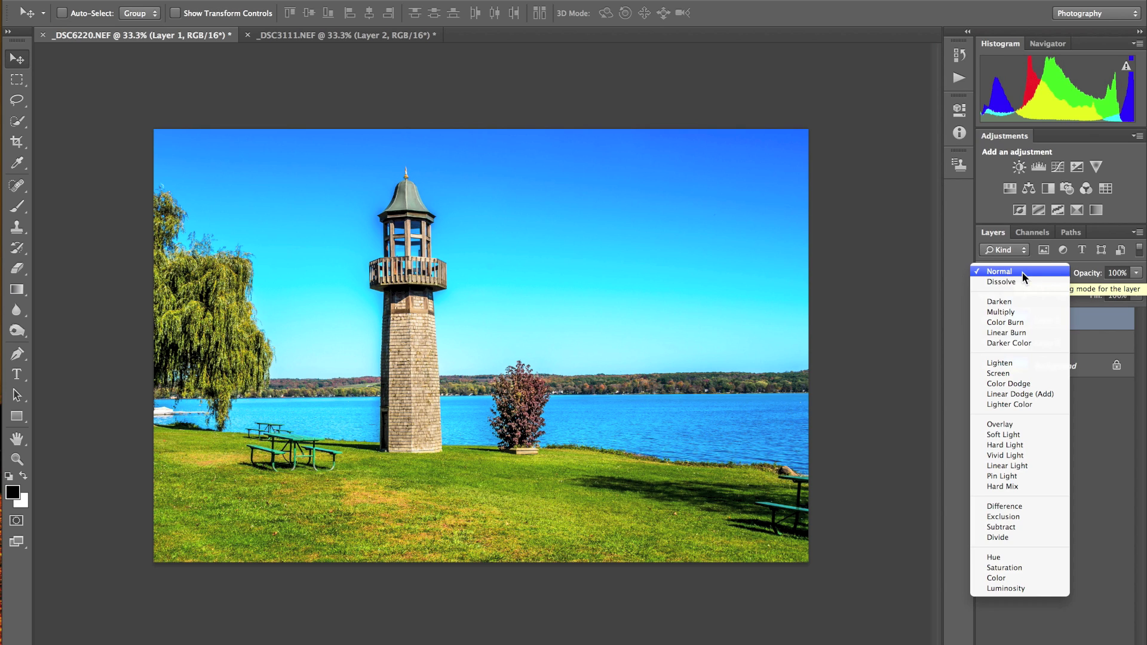
pyautogui.click(1011, 303)
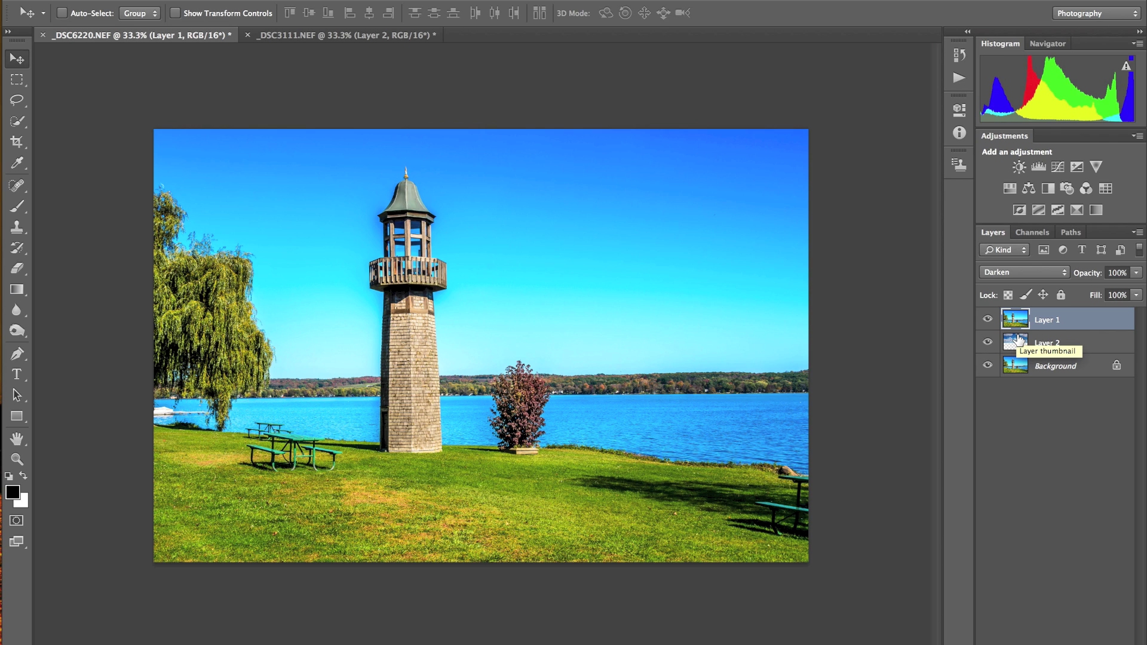
# Add a Hue/Saturation adjustment layer above Layer 1, try a Master saturation of -98, and reset it to 0
pyautogui.click(1009, 188)
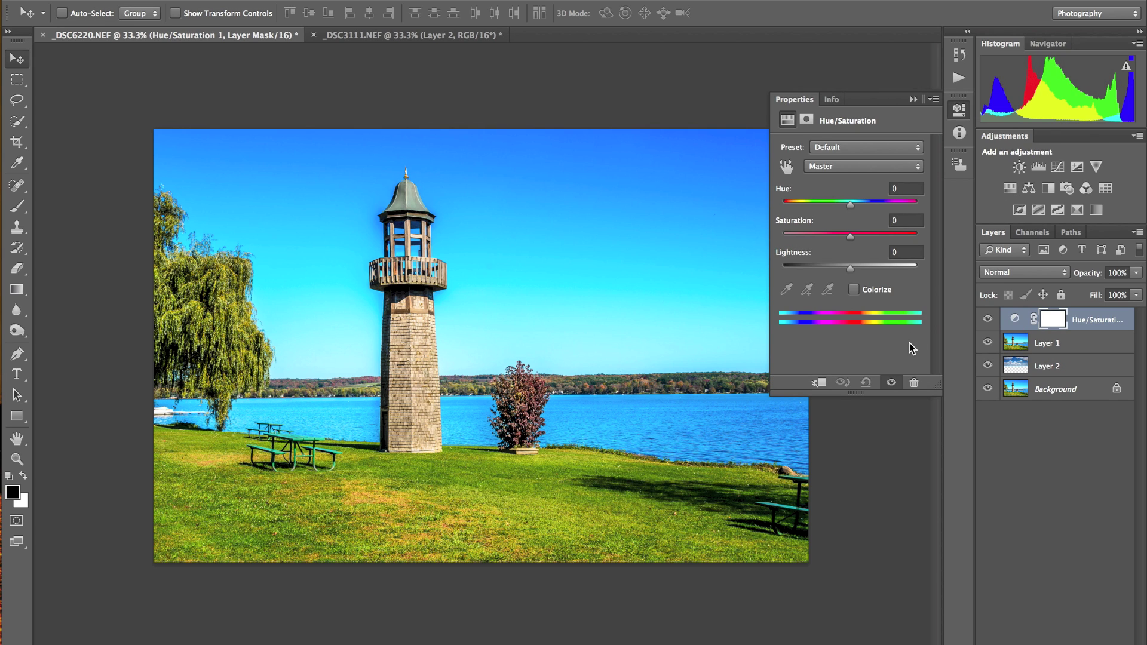
pyautogui.moveTo(853, 242); pyautogui.dragTo(784, 240)
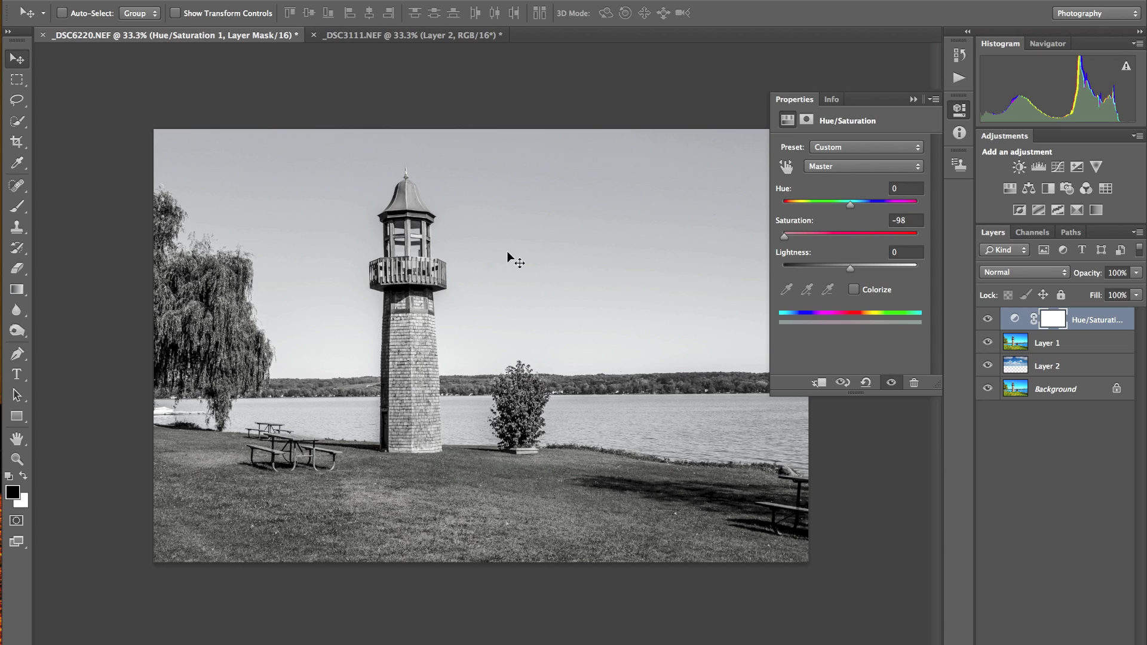
pyautogui.doubleClick(789, 226)
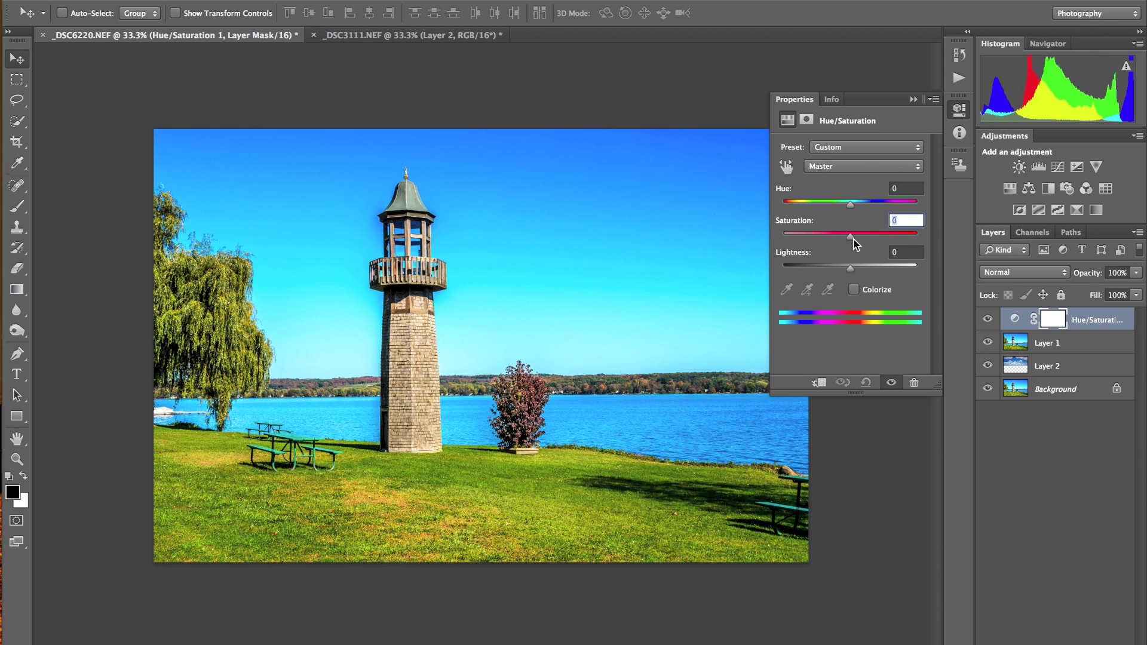
# Sample the sky for the Hue/Saturation layer's Blues range, set saturation -100 and lightness +15, and clip the adjustment to Layer 1
pyautogui.click(864, 166)
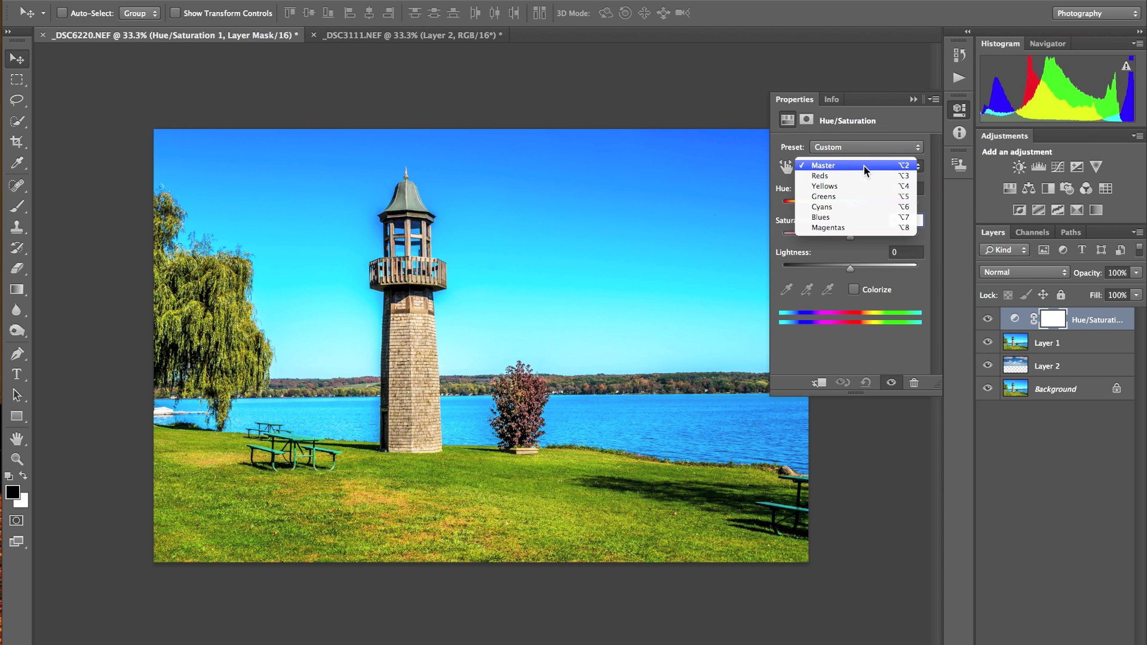
pyautogui.click(850, 217)
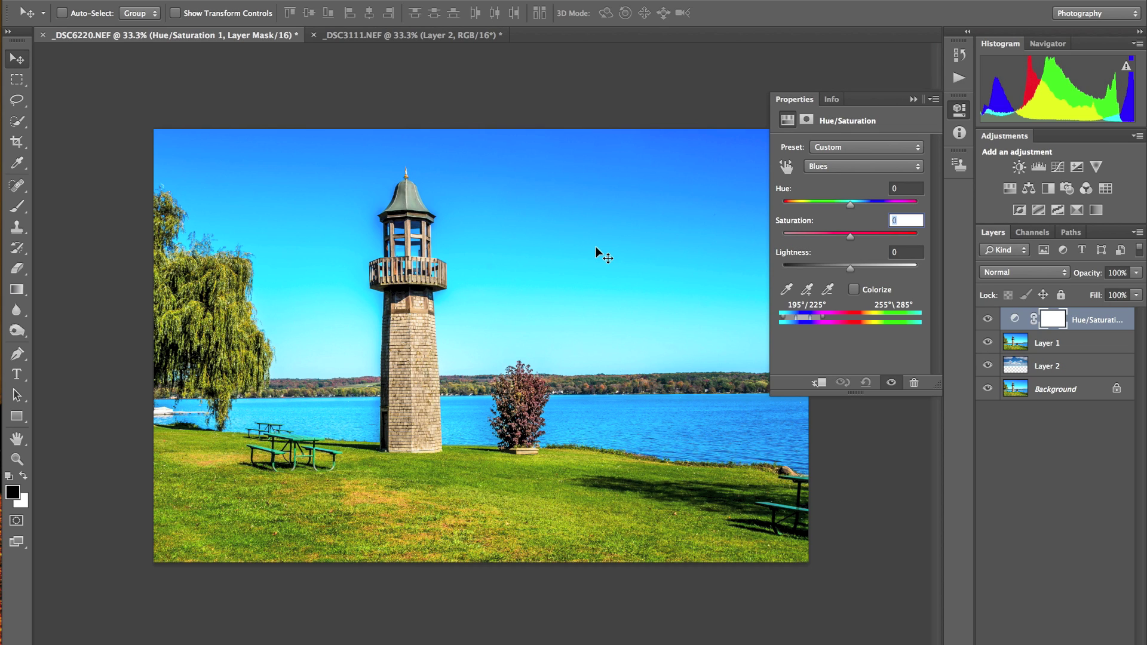
pyautogui.click(784, 290)
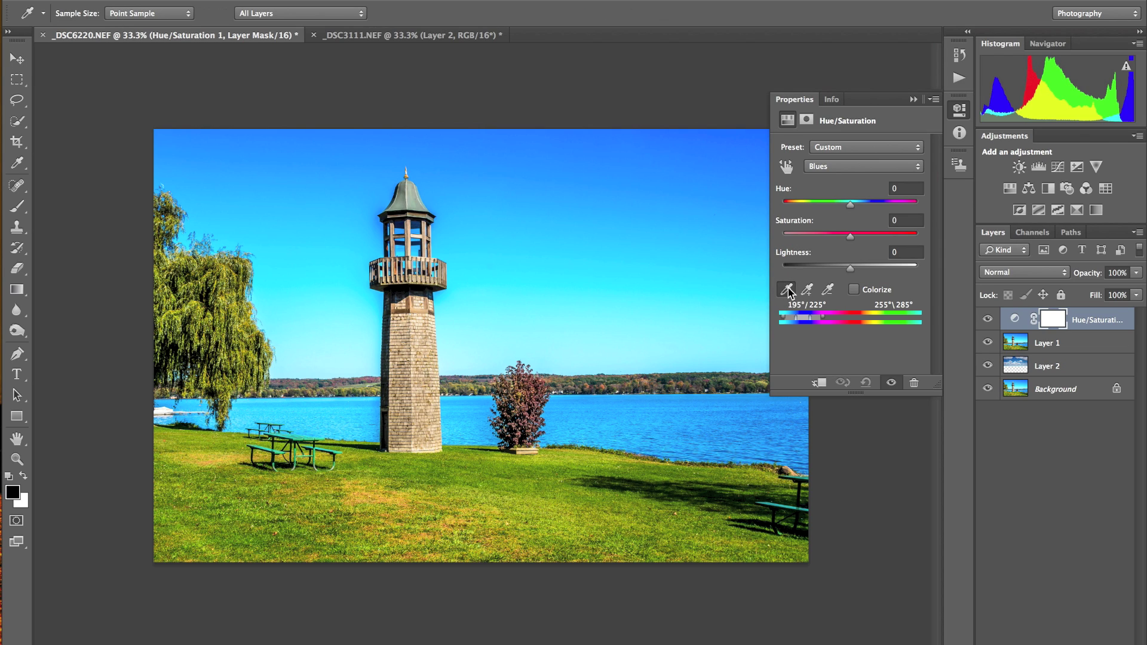
pyautogui.click(534, 208)
pyautogui.moveTo(851, 237); pyautogui.dragTo(779, 240)
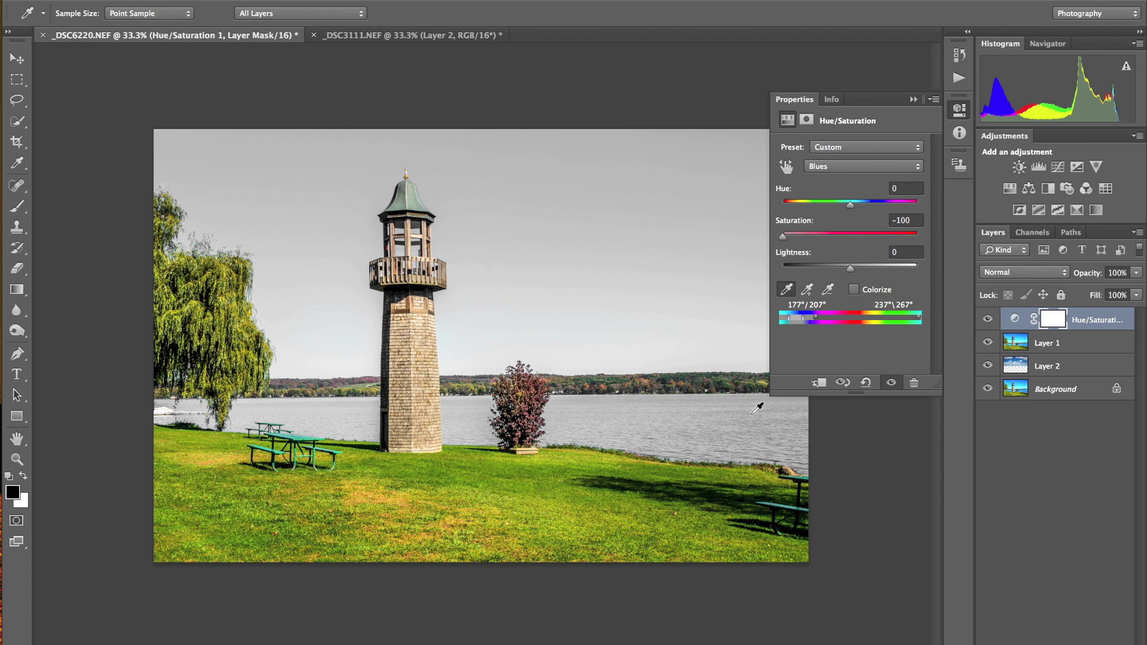
pyautogui.moveTo(854, 272); pyautogui.dragTo(863, 275)
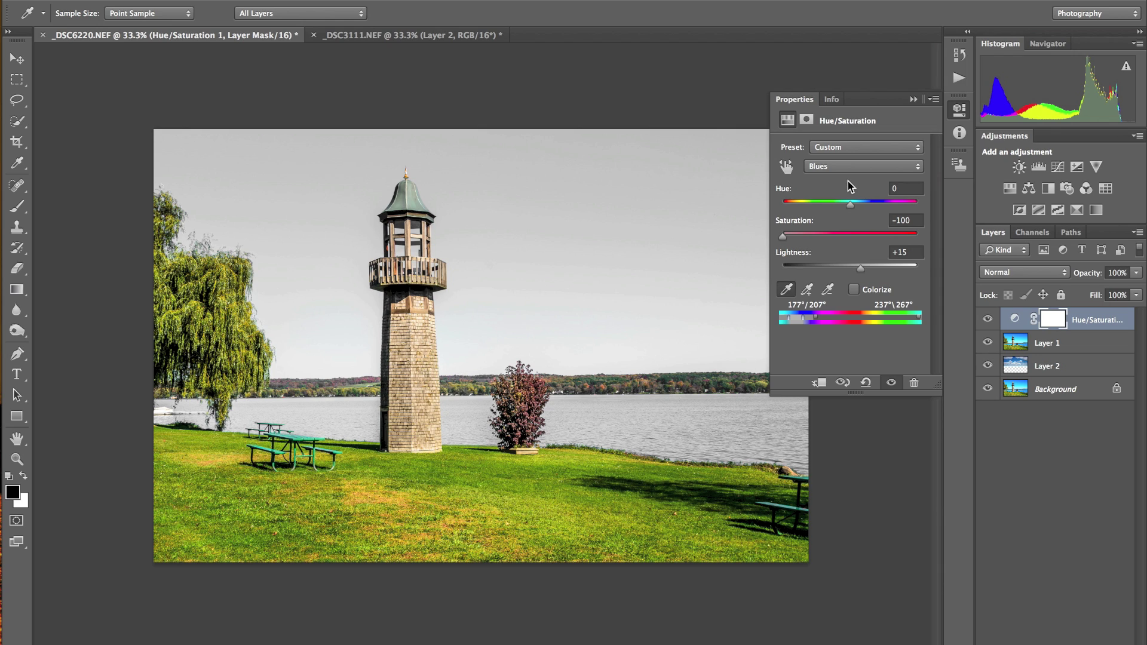
pyautogui.click(914, 100)
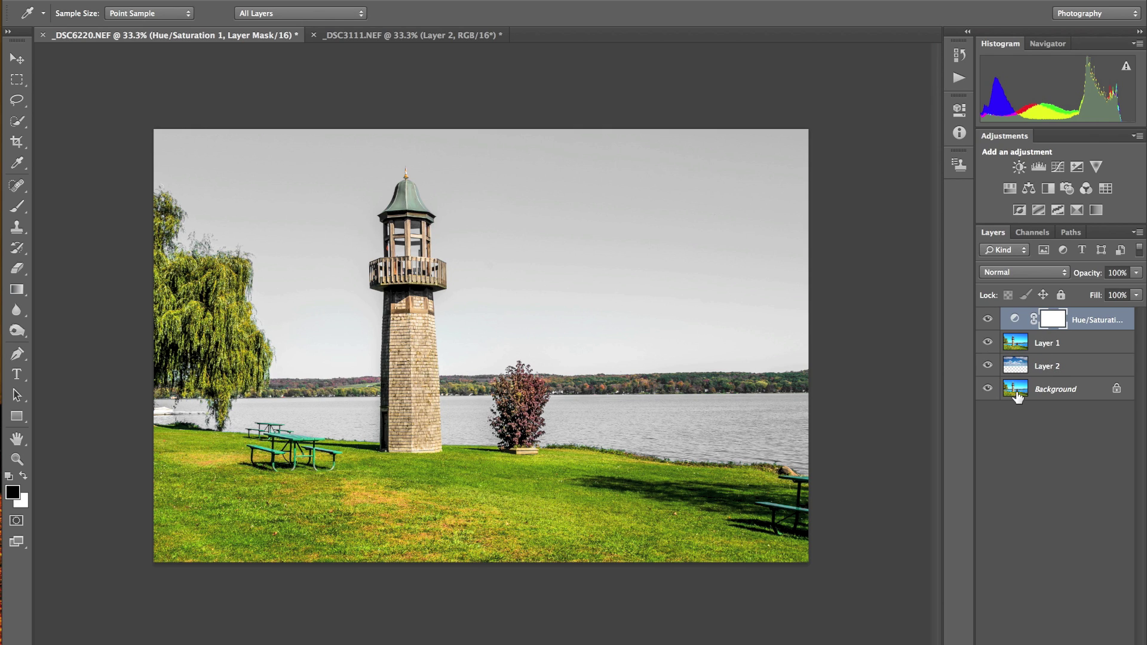
pyautogui.keyDown('alt'); pyautogui.click(1015, 328); pyautogui.keyUp('alt')
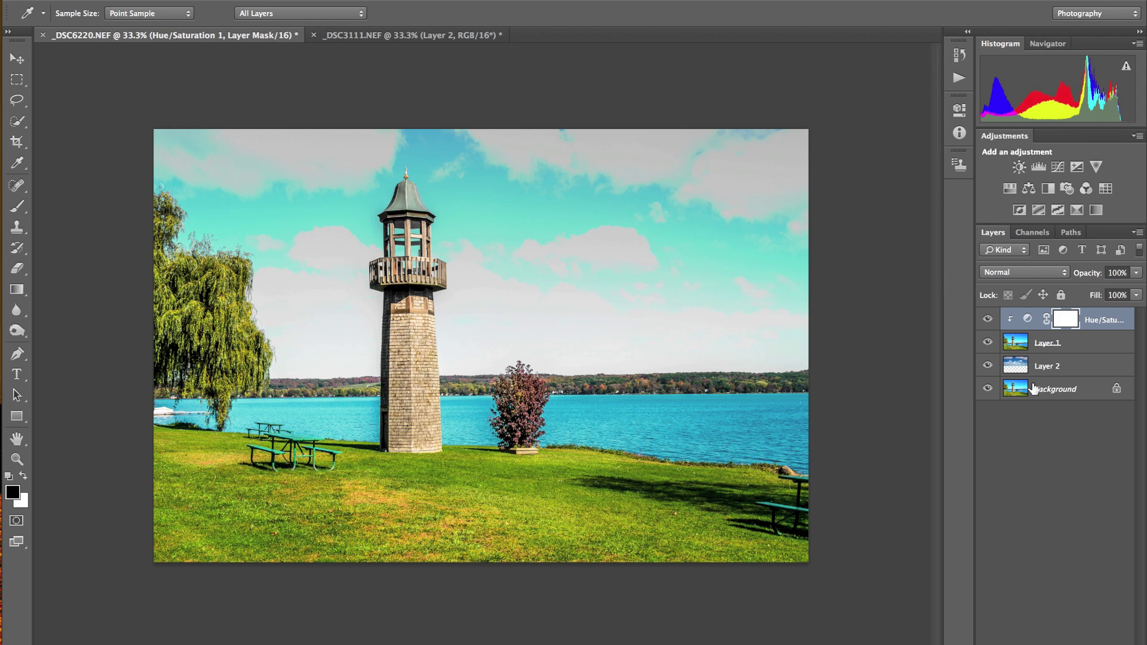
# Refine the clipped Hue/Saturation layer's Blues range to 177°/204° through 251°\267° and raise the Blues lightness to +91
pyautogui.doubleClick(1027, 321)
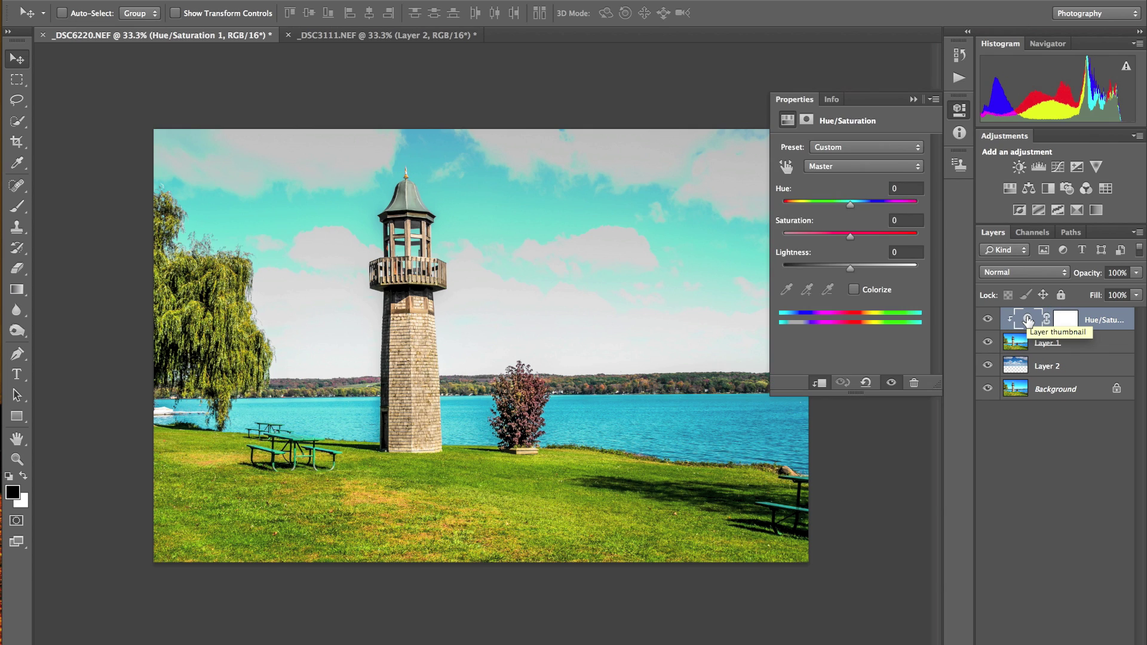
pyautogui.click(862, 165)
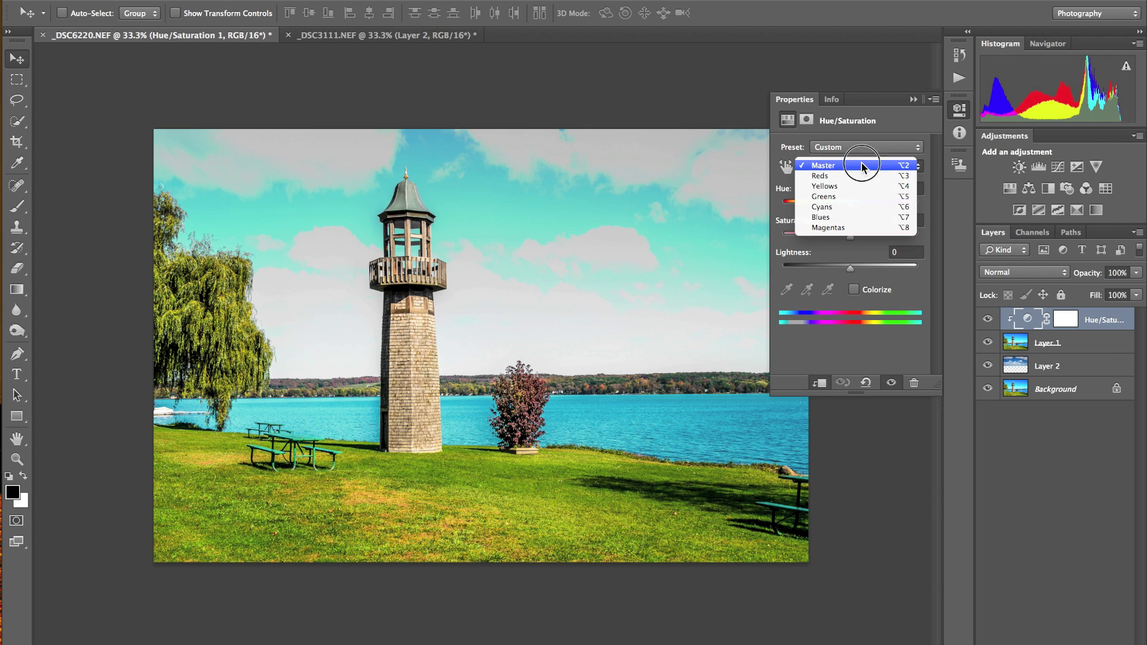
pyautogui.click(835, 217)
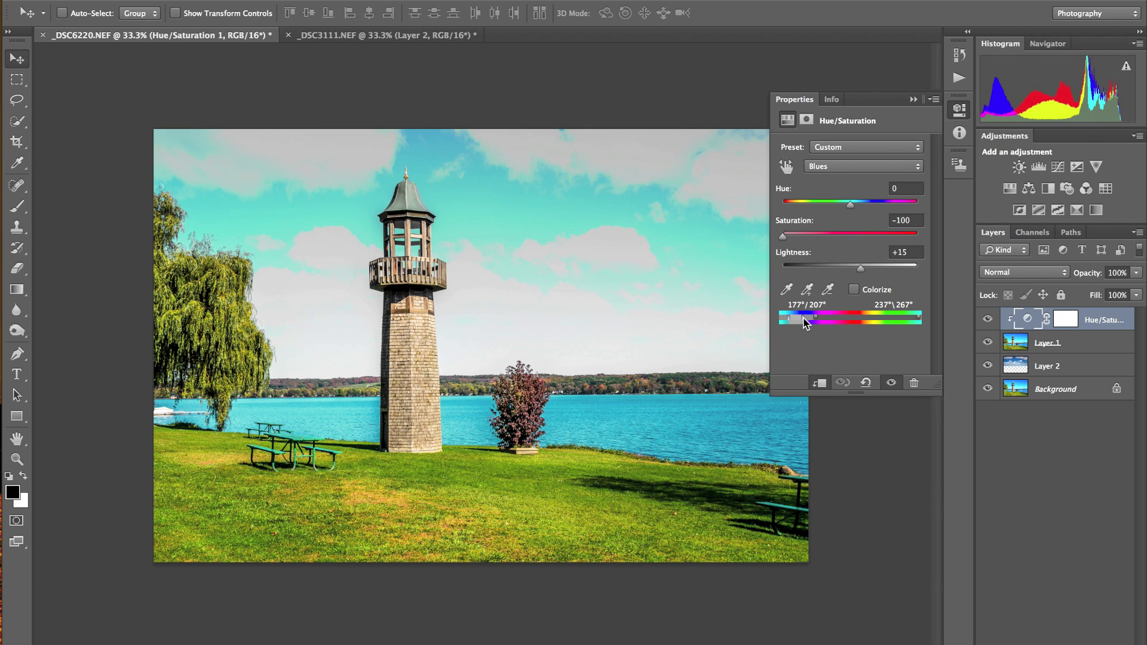
pyautogui.moveTo(802, 321)
pyautogui.mouseDown()
pyautogui.moveTo(792, 320)
pyautogui.moveTo(814, 321)
pyautogui.moveTo(779, 320)
pyautogui.mouseUp()
pyautogui.moveTo(805, 323)
pyautogui.mouseDown()
pyautogui.moveTo(794, 323)
pyautogui.moveTo(808, 322)
pyautogui.mouseUp()
pyautogui.moveTo(795, 322); pyautogui.dragTo(787, 323)
pyautogui.moveTo(862, 269); pyautogui.dragTo(912, 274)
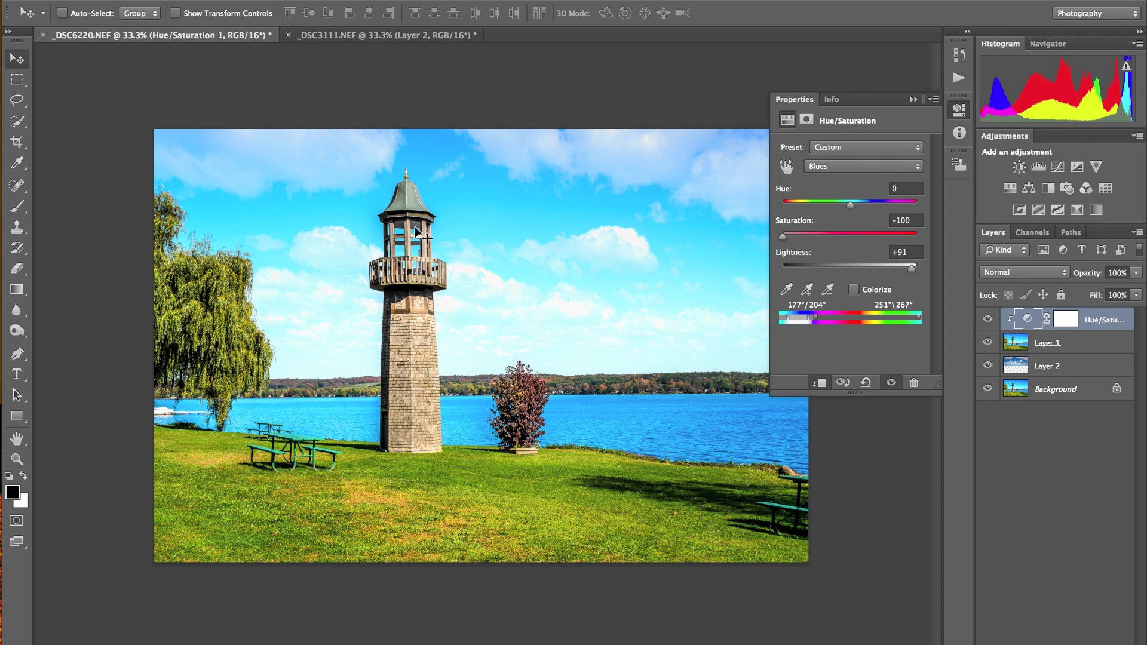
pyautogui.click(912, 100)
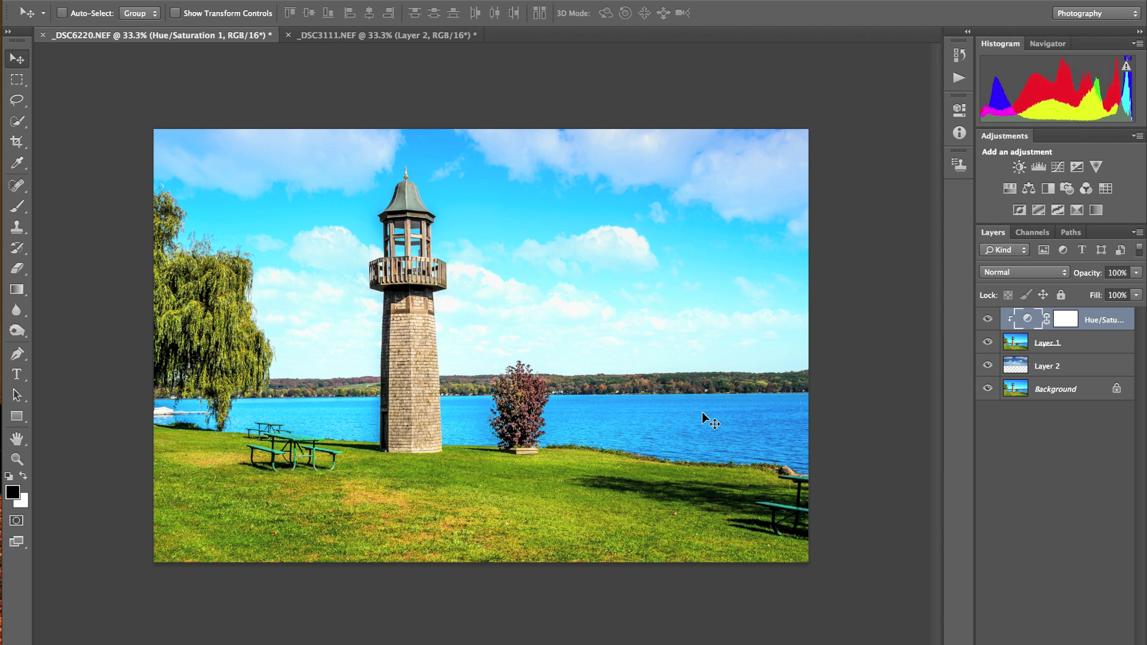
# Add a second Hue/Saturation adjustment layer on top with Blues saturation at +61 and lightness at -76
pyautogui.click(1010, 189)
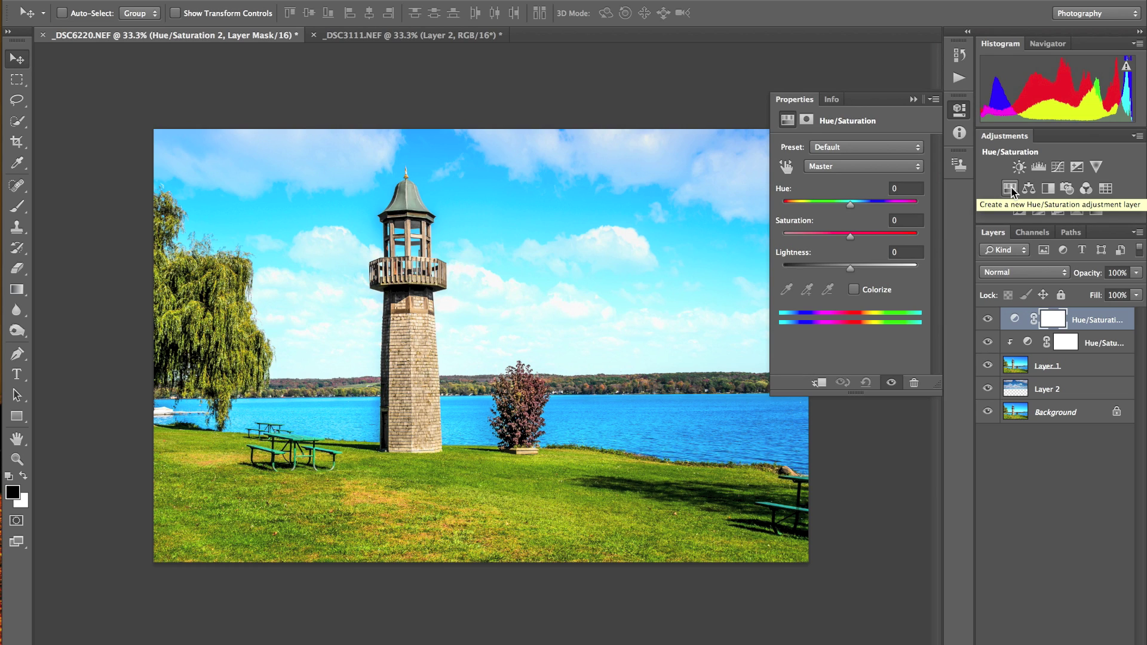
pyautogui.click(915, 166)
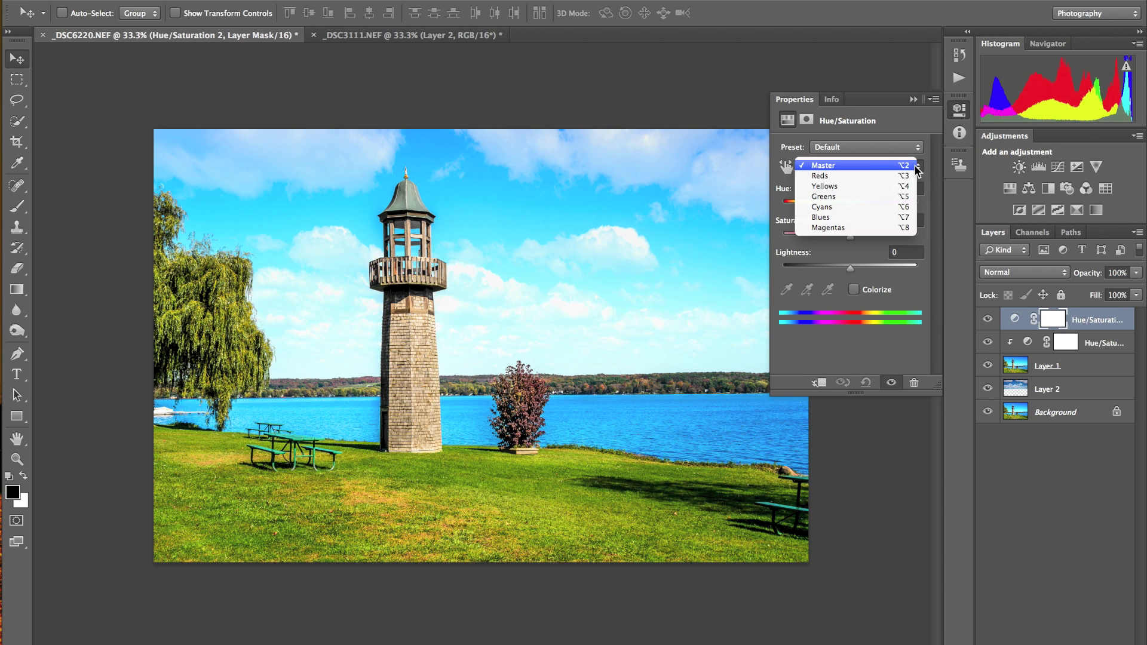
pyautogui.click(826, 218)
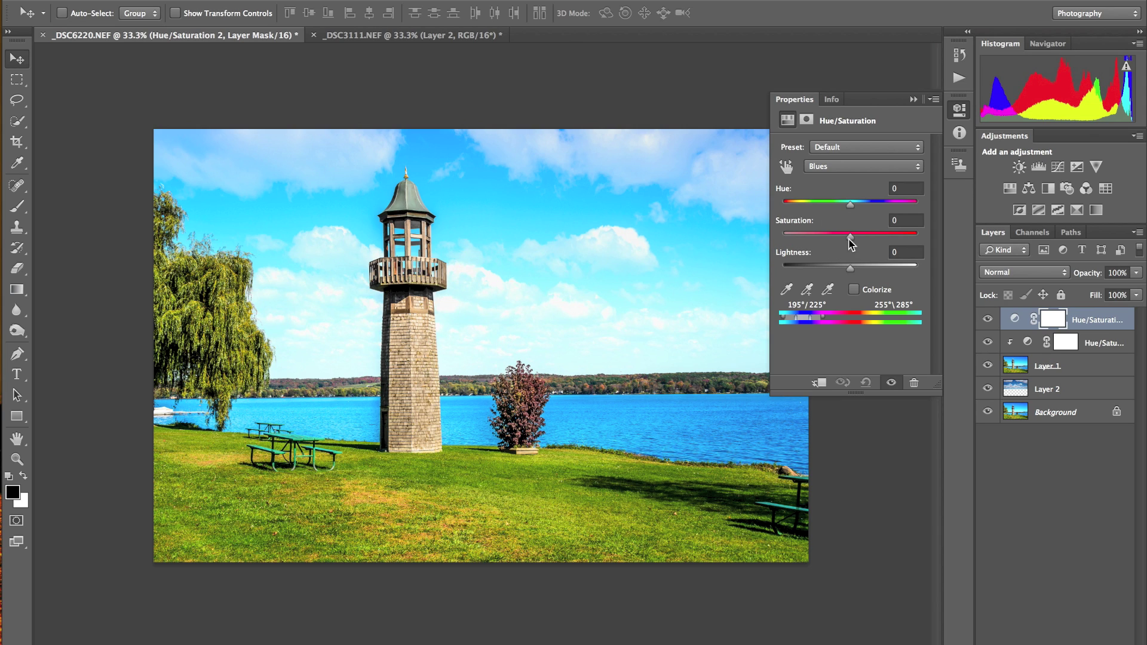
pyautogui.moveTo(850, 237); pyautogui.dragTo(891, 239)
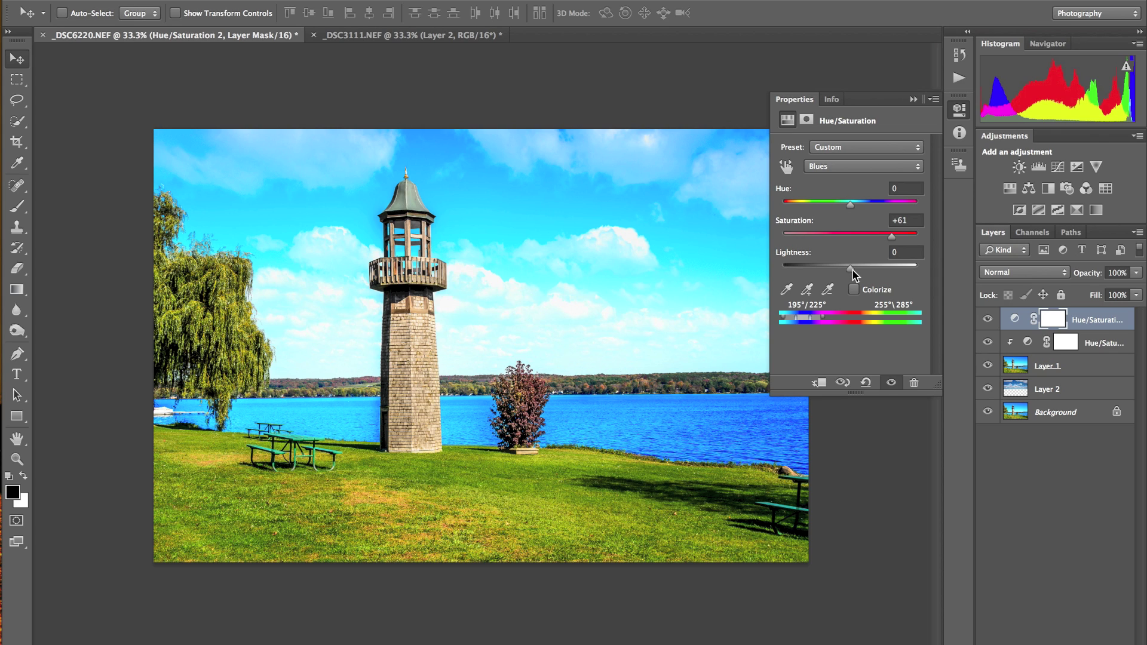
pyautogui.moveTo(851, 268); pyautogui.dragTo(811, 270)
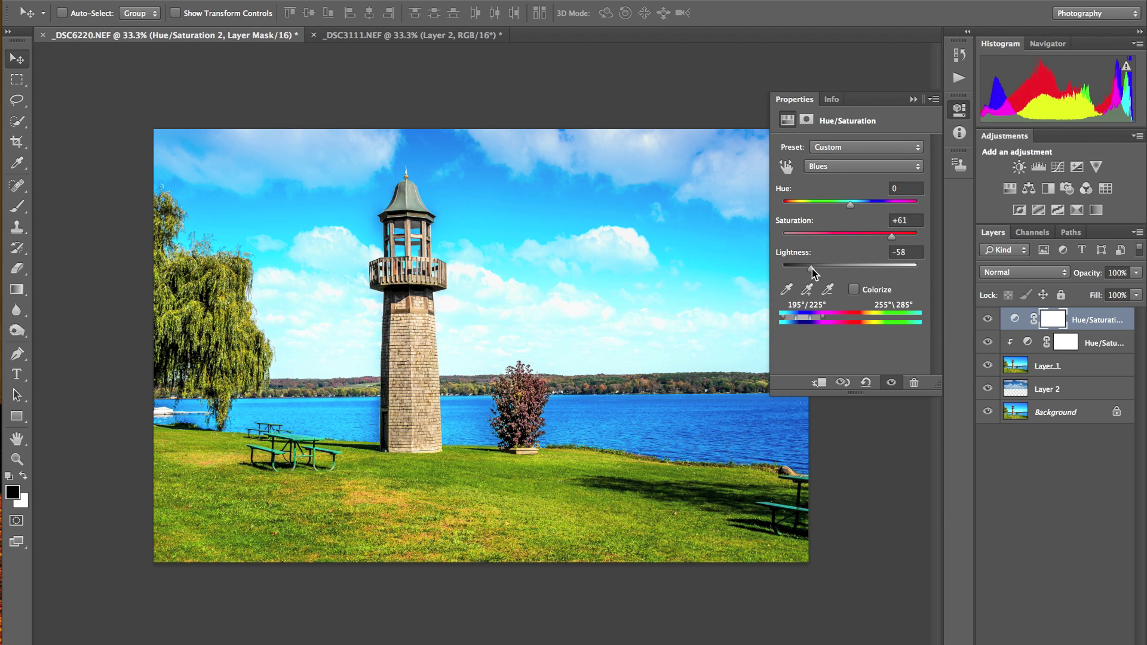
pyautogui.moveTo(811, 270); pyautogui.dragTo(797, 268)
pyautogui.moveTo(895, 239); pyautogui.dragTo(892, 239)
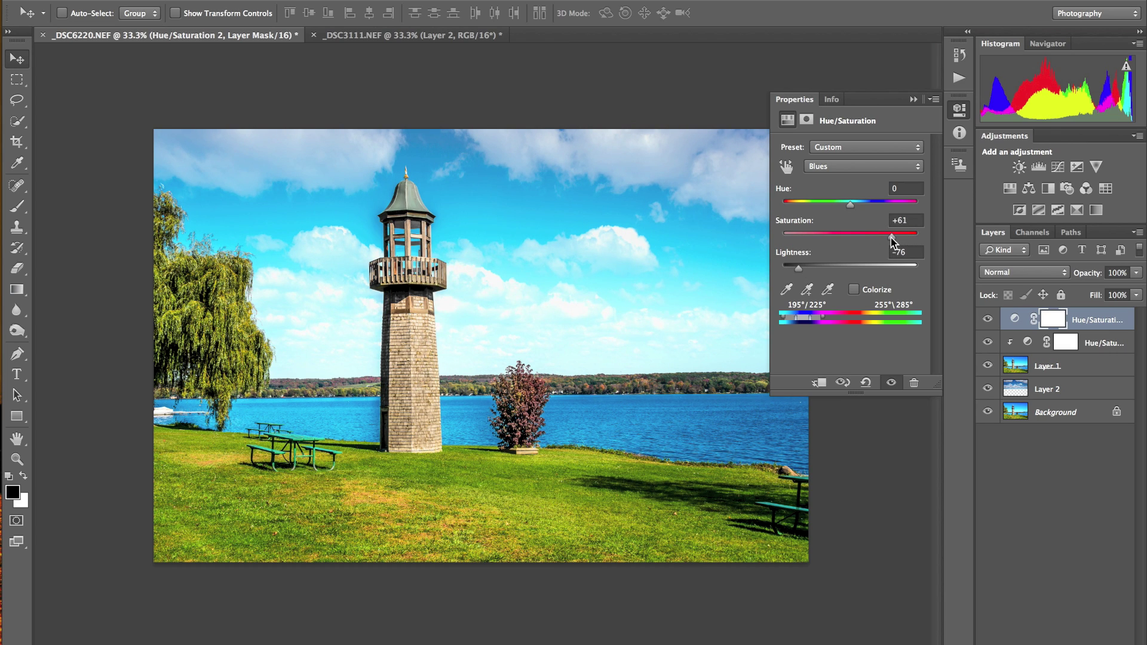
pyautogui.click(912, 101)
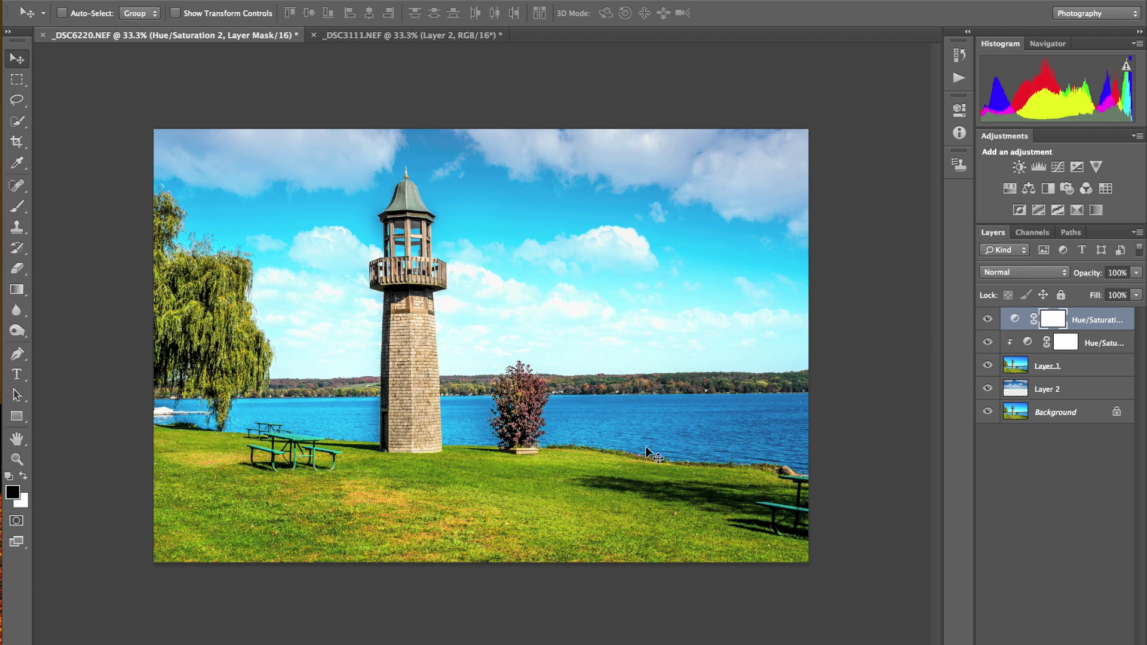
# Activate the mask of the top Hue/Saturation layer, choose the Brush tool and check the brush's size and hardness
pyautogui.click(1052, 321)
pyautogui.click(1052, 321)
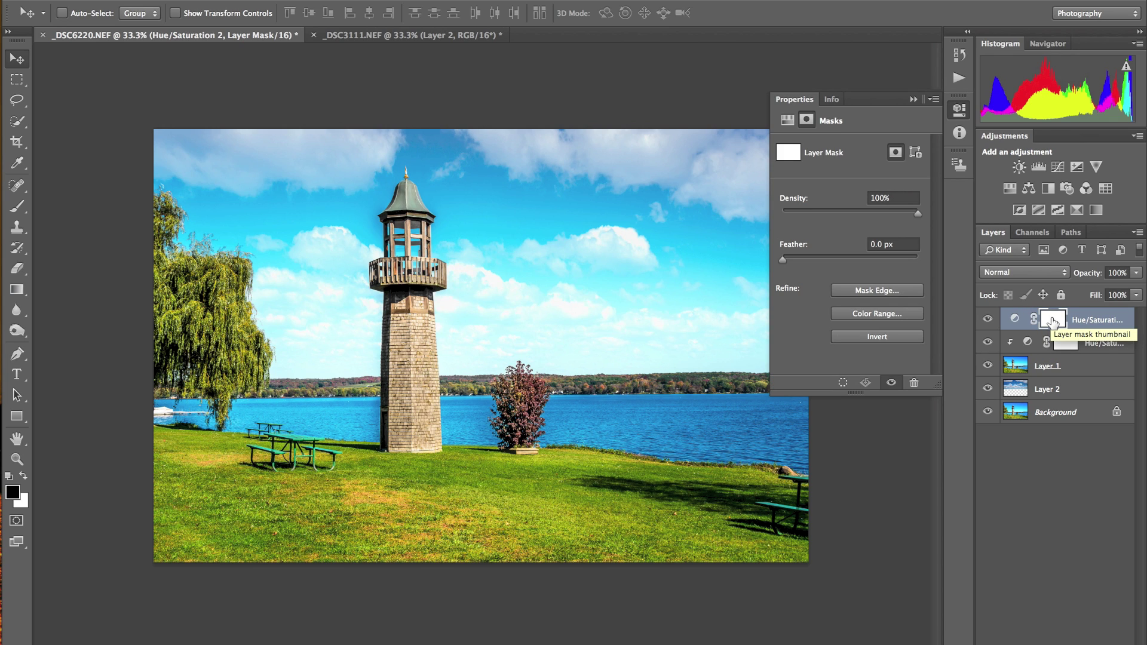
pyautogui.click(912, 100)
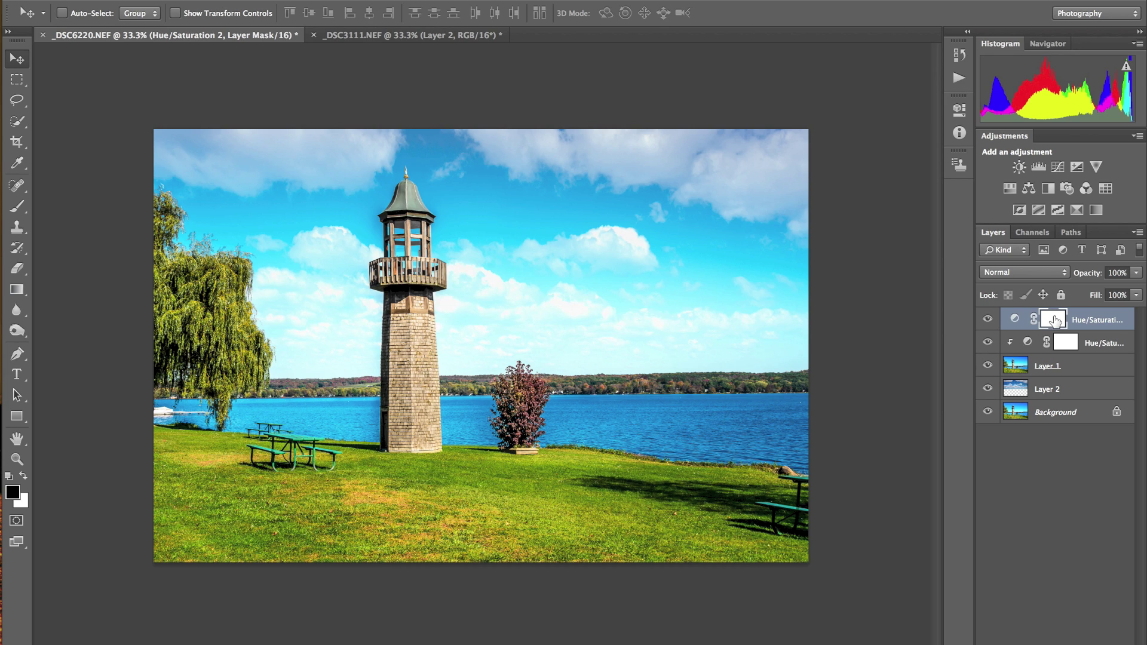
pyautogui.click(17, 208)
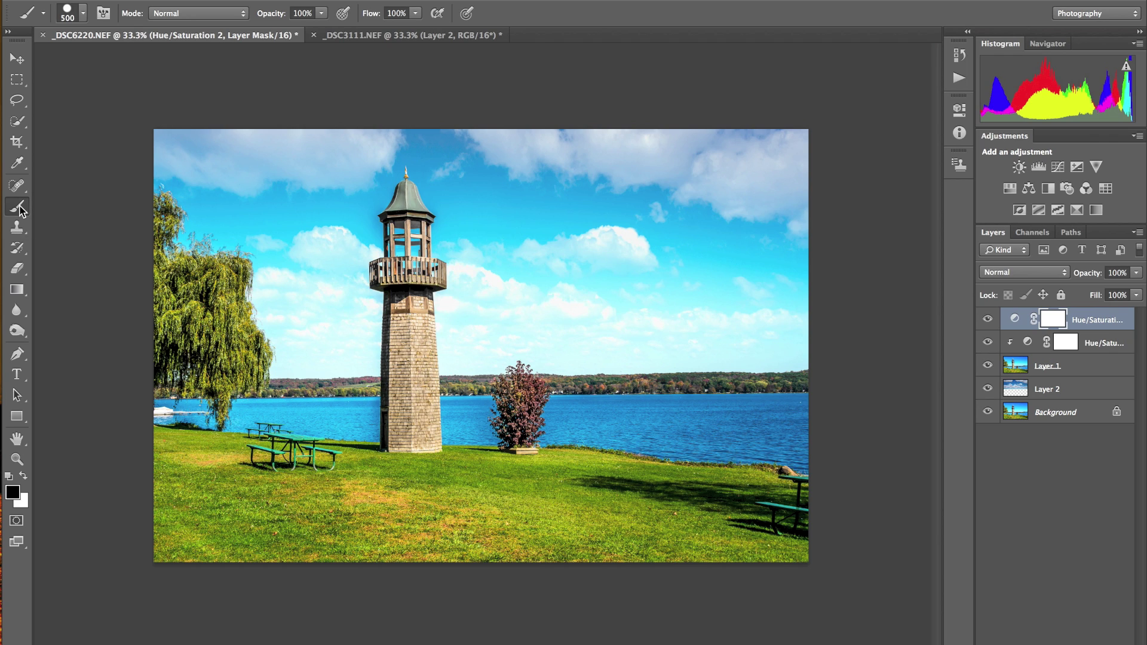
pyautogui.click(44, 14)
pyautogui.click(43, 15)
pyautogui.click(83, 12)
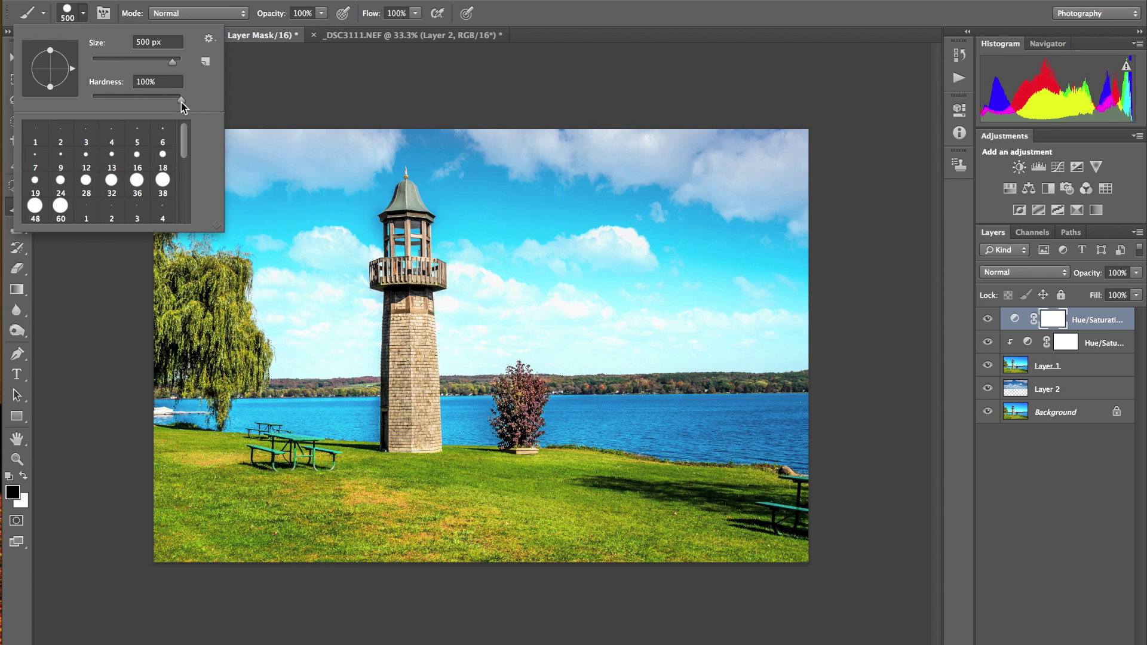
pyautogui.click(76, 13)
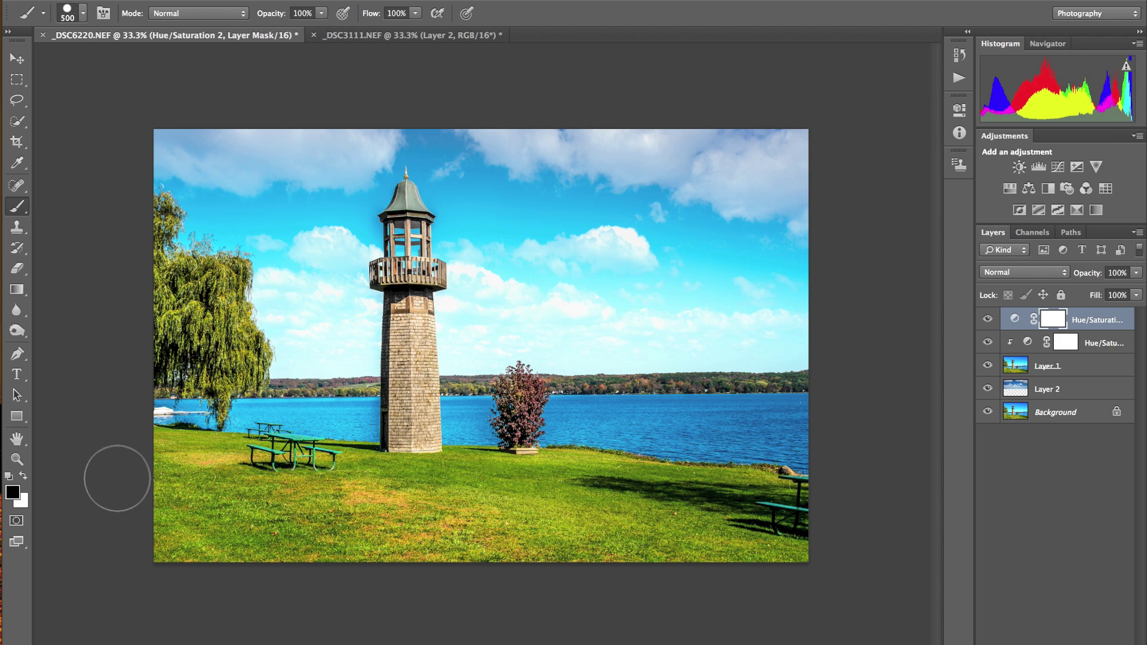
pyautogui.press('x')
pyautogui.press('x')
pyautogui.press('x')
pyautogui.press('x')
pyautogui.press('x')
pyautogui.press('x')
# Paint black on the top Hue/Saturation layer's mask over the water and grass to exclude them from the adjustment
pyautogui.doubleClick(1051, 322)
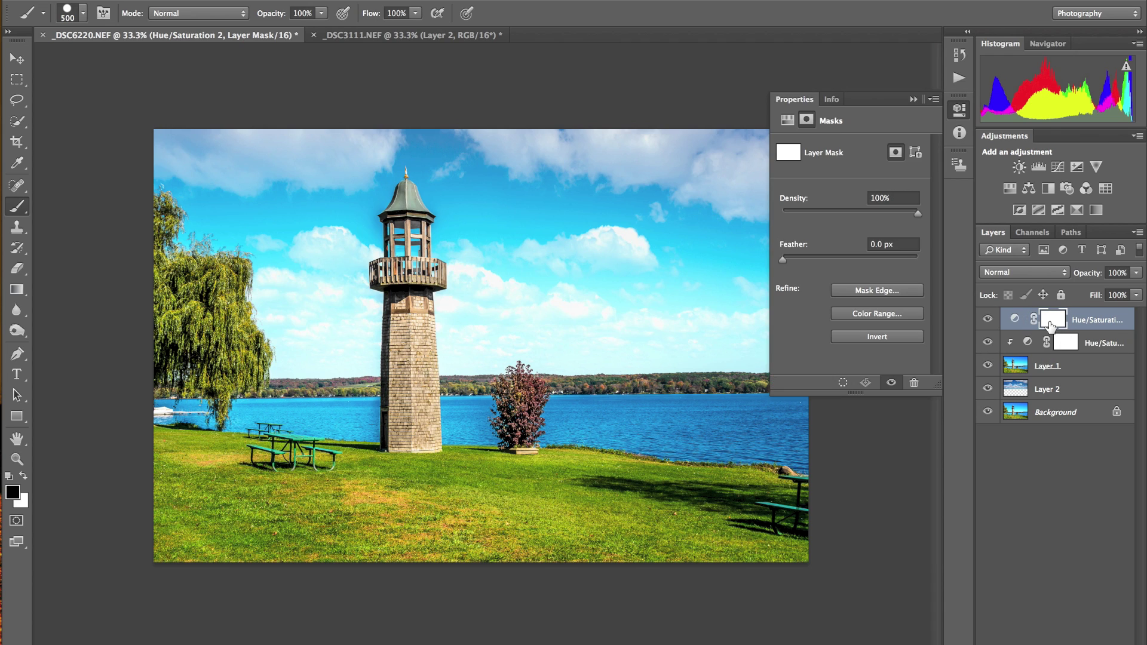
pyautogui.click(914, 101)
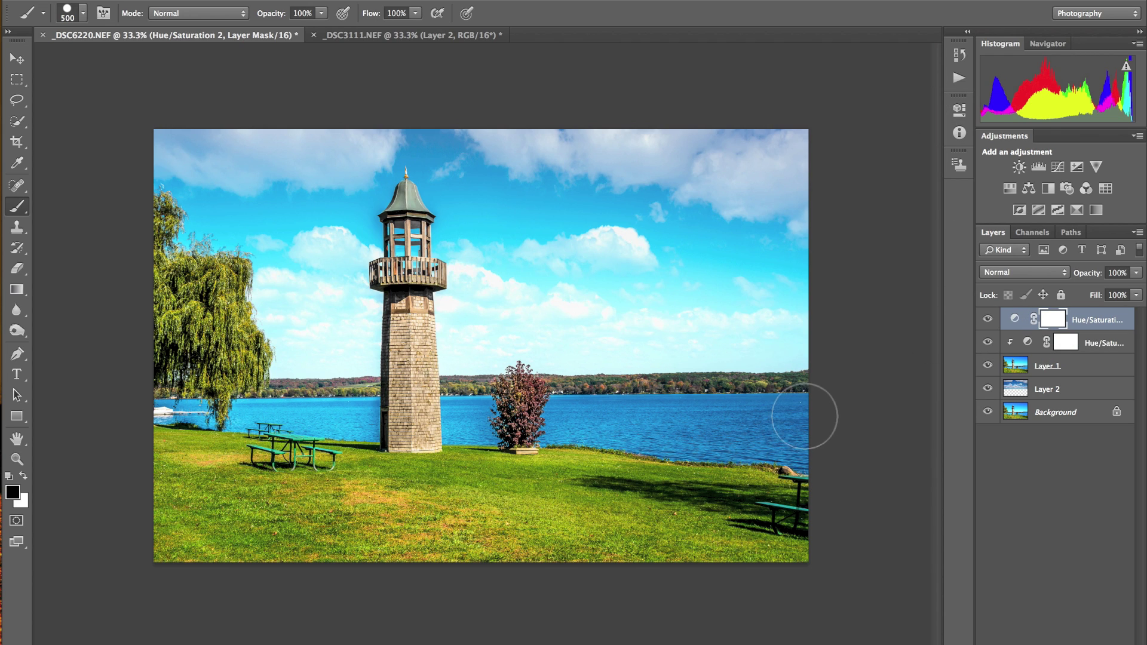
pyautogui.moveTo(807, 415)
pyautogui.mouseDown()
pyautogui.moveTo(557, 414)
pyautogui.moveTo(735, 454)
pyautogui.moveTo(819, 454)
pyautogui.moveTo(494, 411)
pyautogui.moveTo(460, 413)
pyautogui.moveTo(498, 425)
pyautogui.moveTo(418, 431)
pyautogui.moveTo(437, 428)
pyautogui.moveTo(154, 410)
pyautogui.mouseUp()
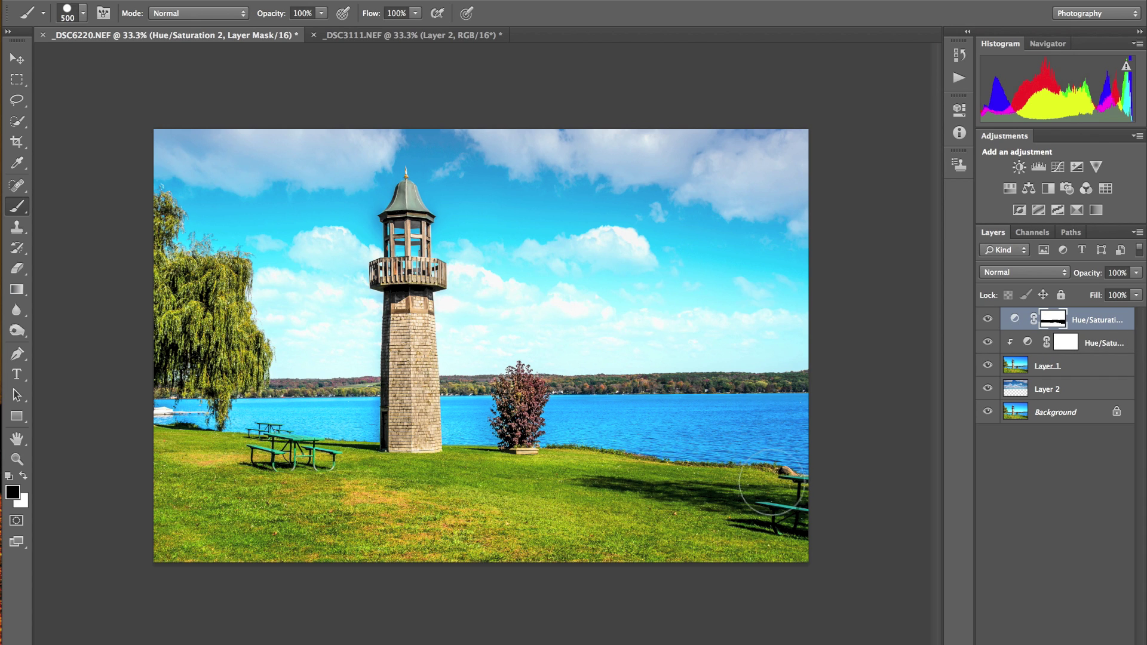
pyautogui.moveTo(437, 443)
pyautogui.mouseDown()
pyautogui.moveTo(320, 538)
pyautogui.moveTo(448, 538)
pyautogui.mouseUp()
pyautogui.click(17, 58)
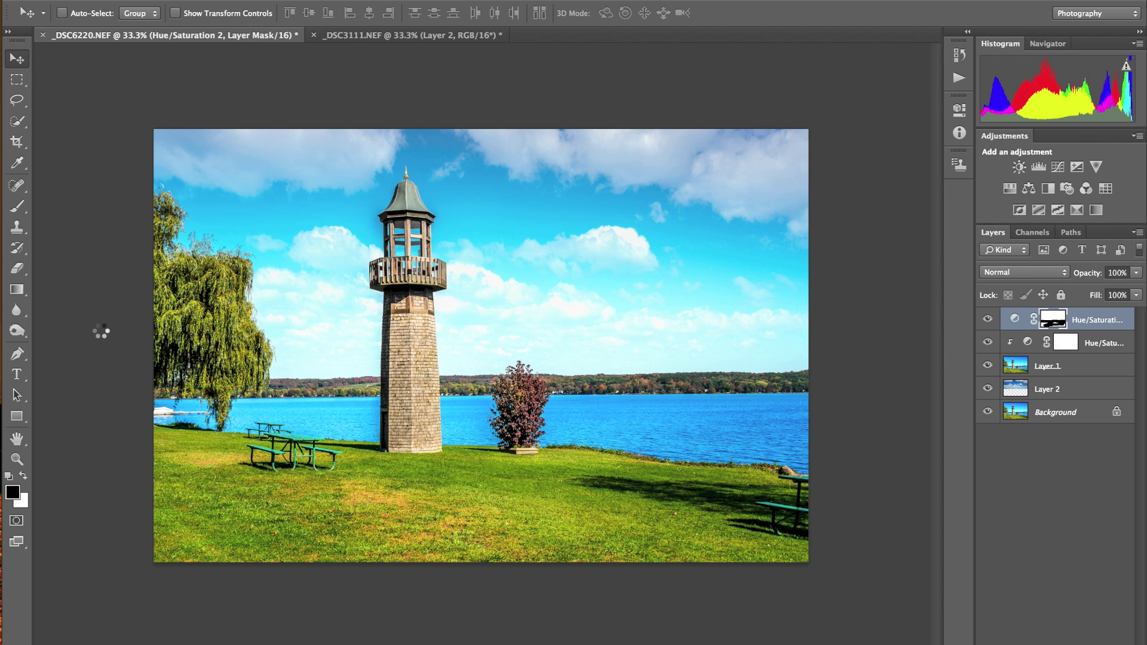
# Stamp all visible layers into a new top layer and apply a Camera Raw Filter post-crop vignette with amount -48
pyautogui.press('super+alt+shift+e')
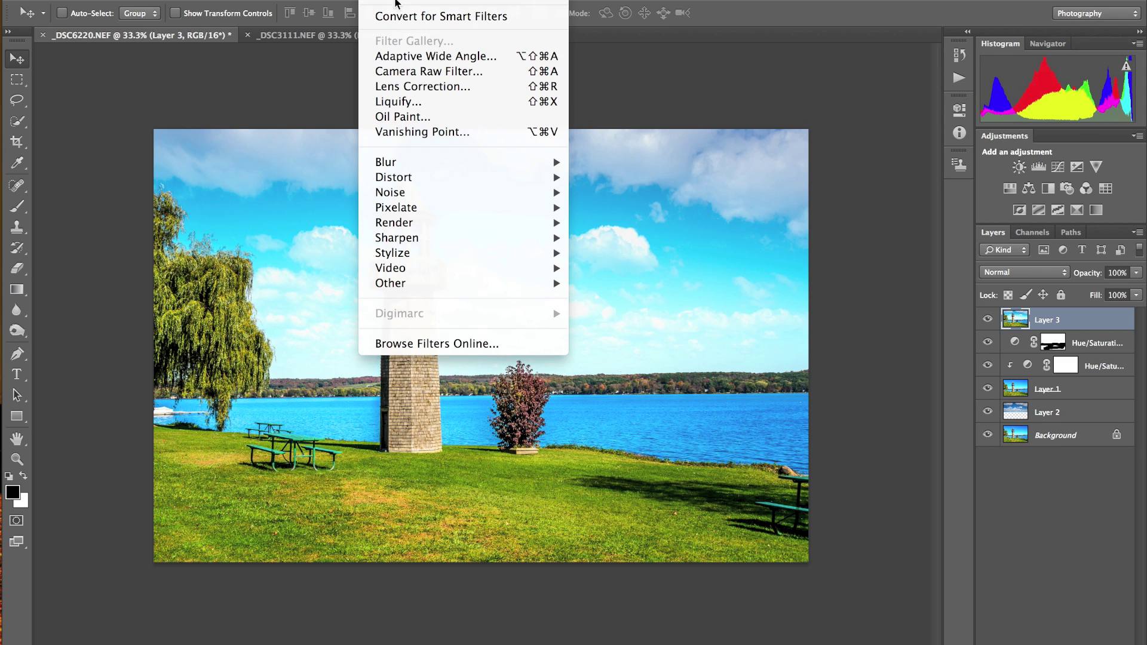
pyautogui.click(414, 71)
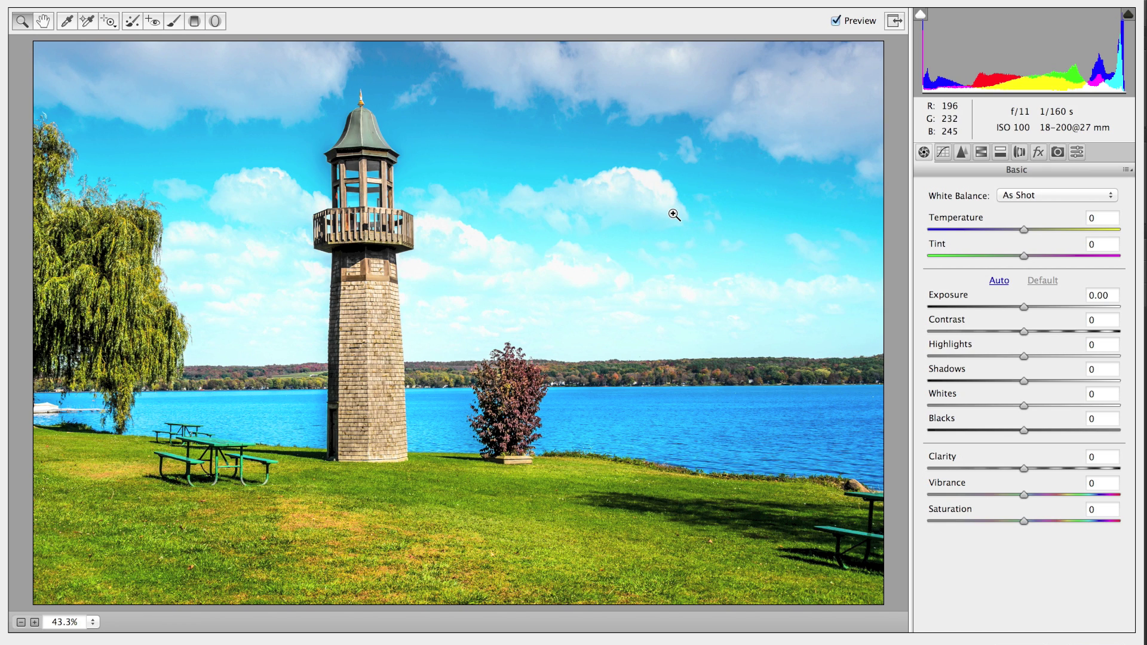
pyautogui.click(1038, 152)
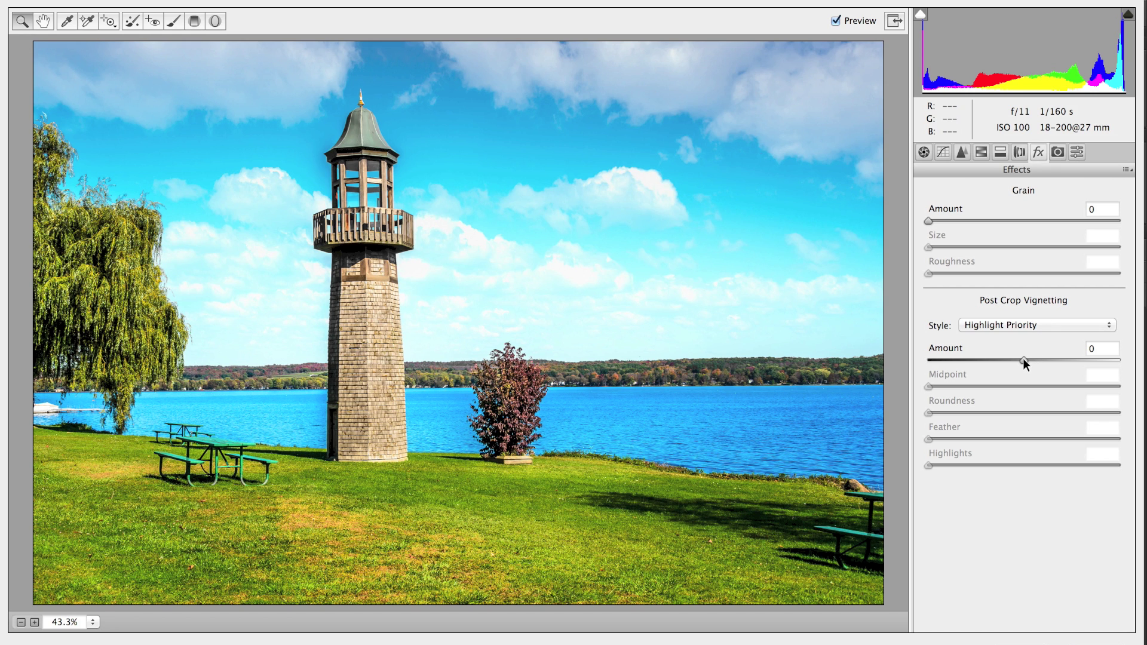
pyautogui.moveTo(1024, 357); pyautogui.dragTo(979, 358)
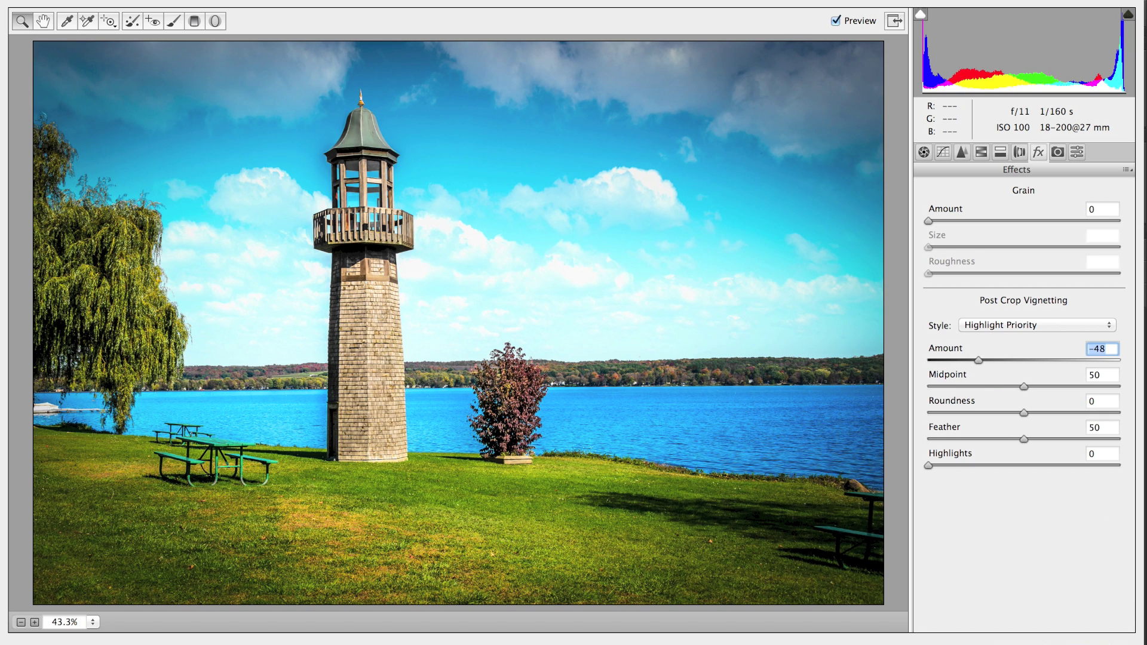
pyautogui.press('Return')
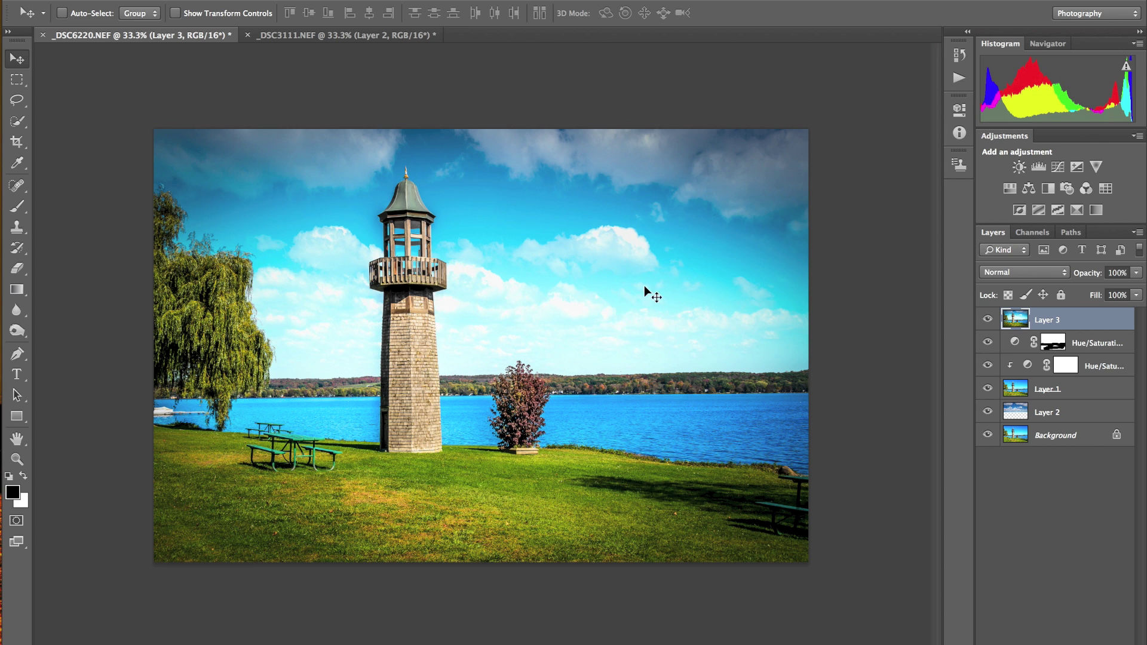
# Compare the finished composite with the source photo _DSC3111.NEF and with the Background layer shown alone
pyautogui.click(295, 37)
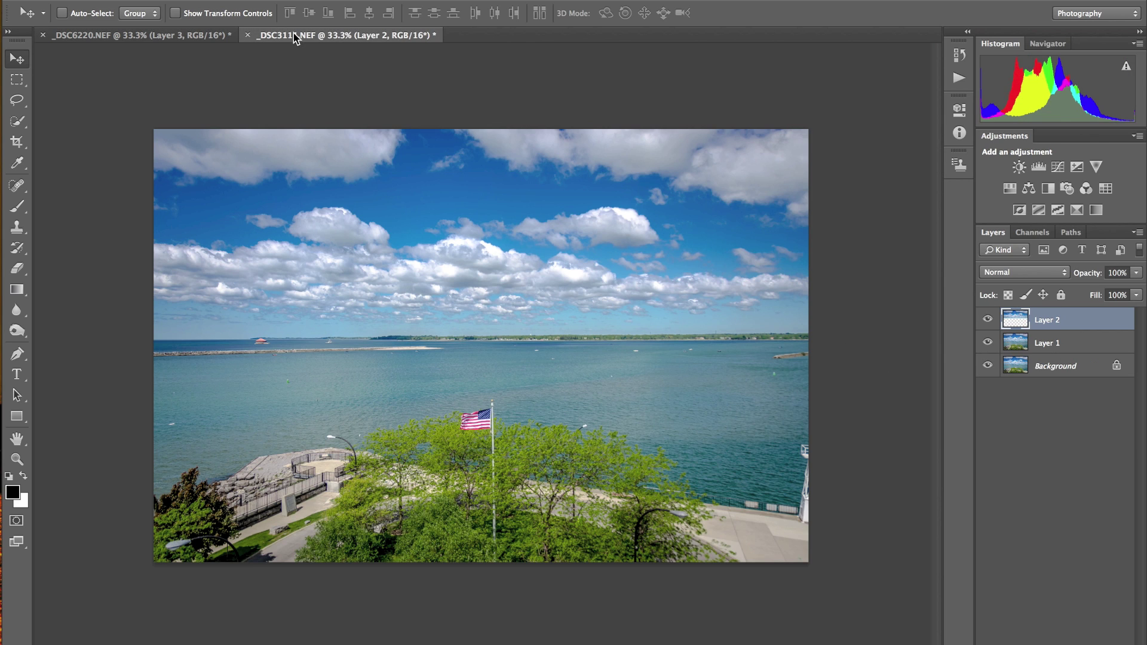
pyautogui.click(191, 34)
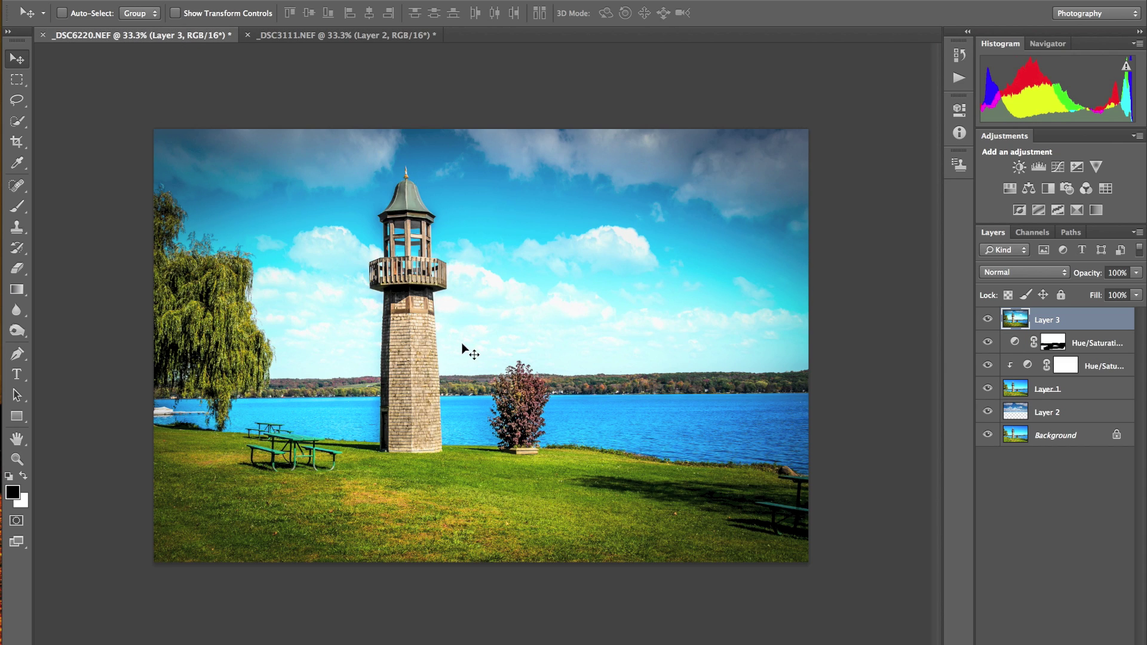
pyautogui.keyDown('alt'); pyautogui.click(988, 436); pyautogui.keyUp('alt')
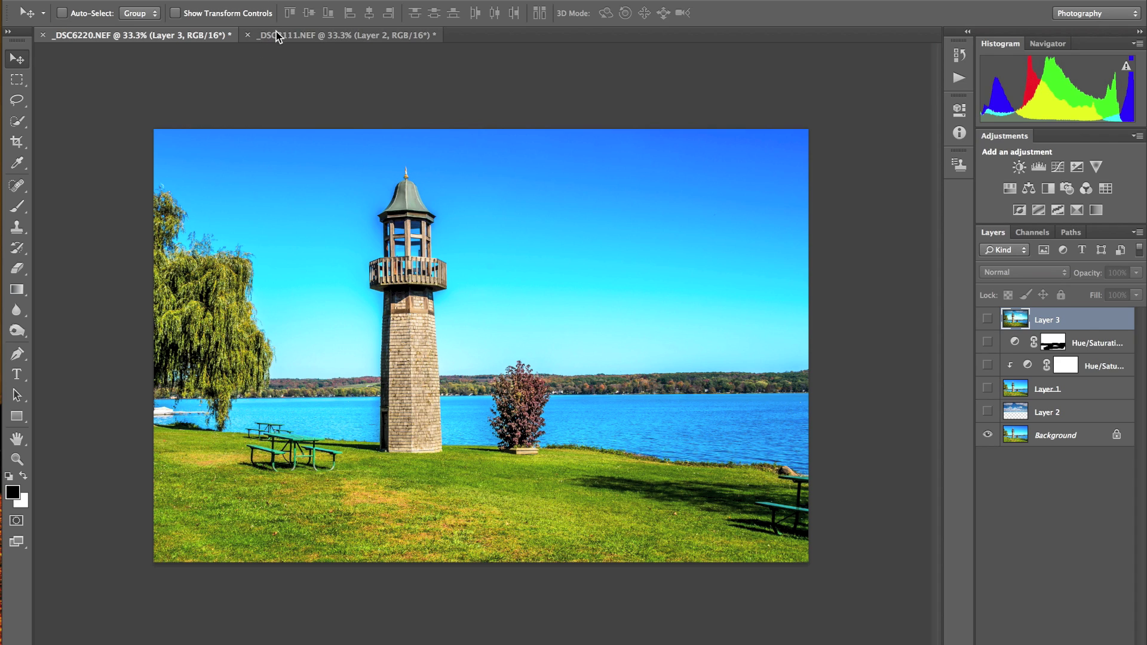
pyautogui.keyDown('alt'); pyautogui.click(987, 435); pyautogui.keyUp('alt')
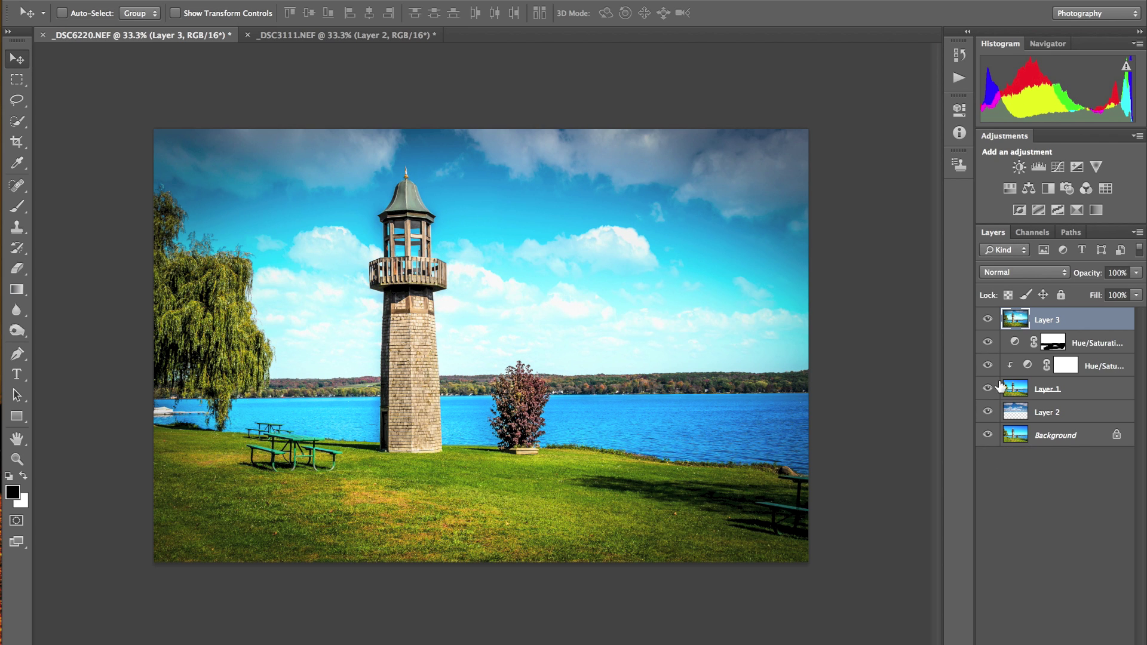